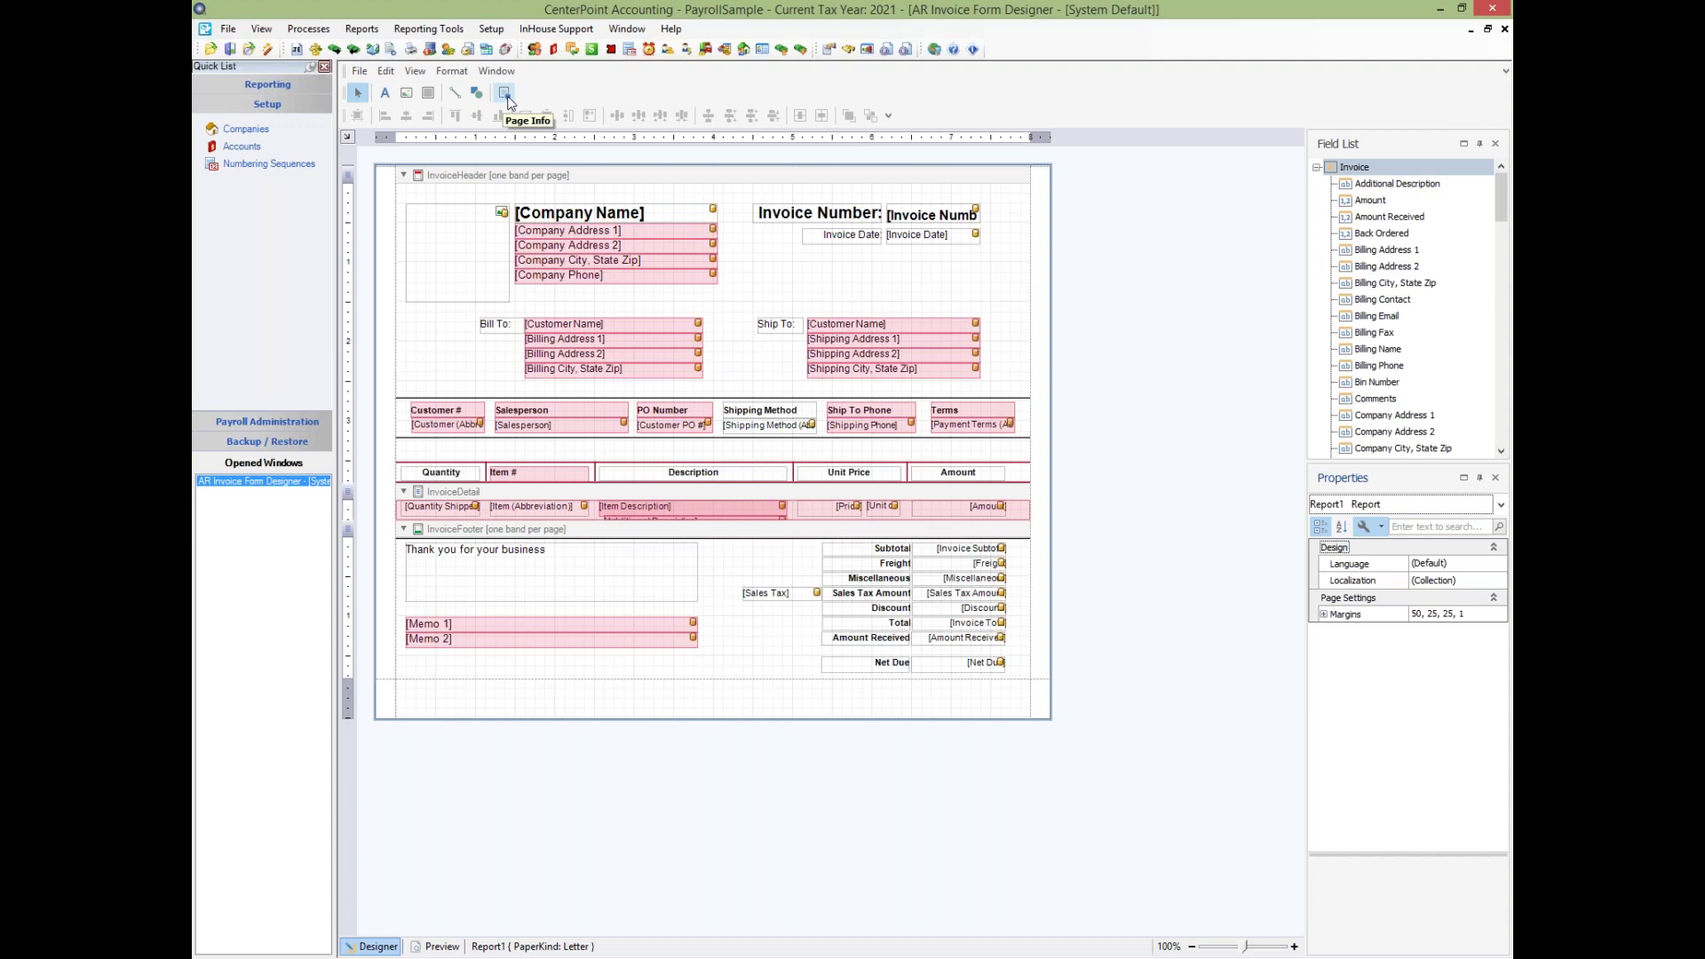
Add a Page Info control about 156 by 23 in the invoice's bottom margin and set its page information to Page Number
left_click(509, 93)
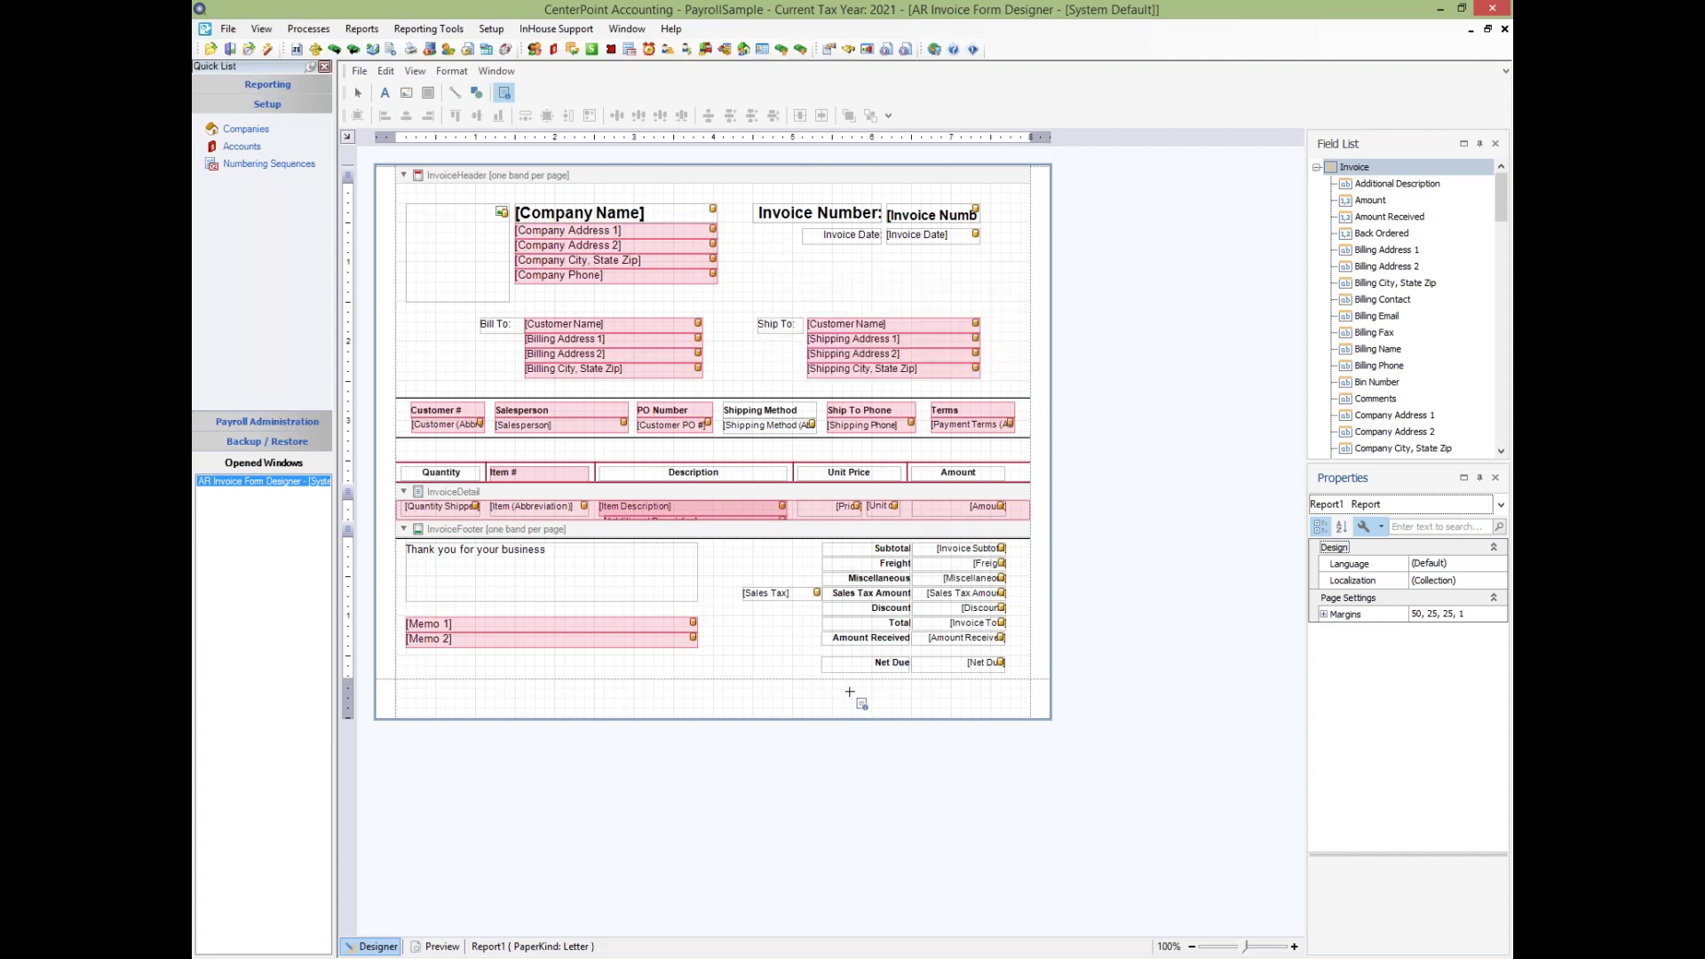
left_click_drag(850, 692, 976, 713)
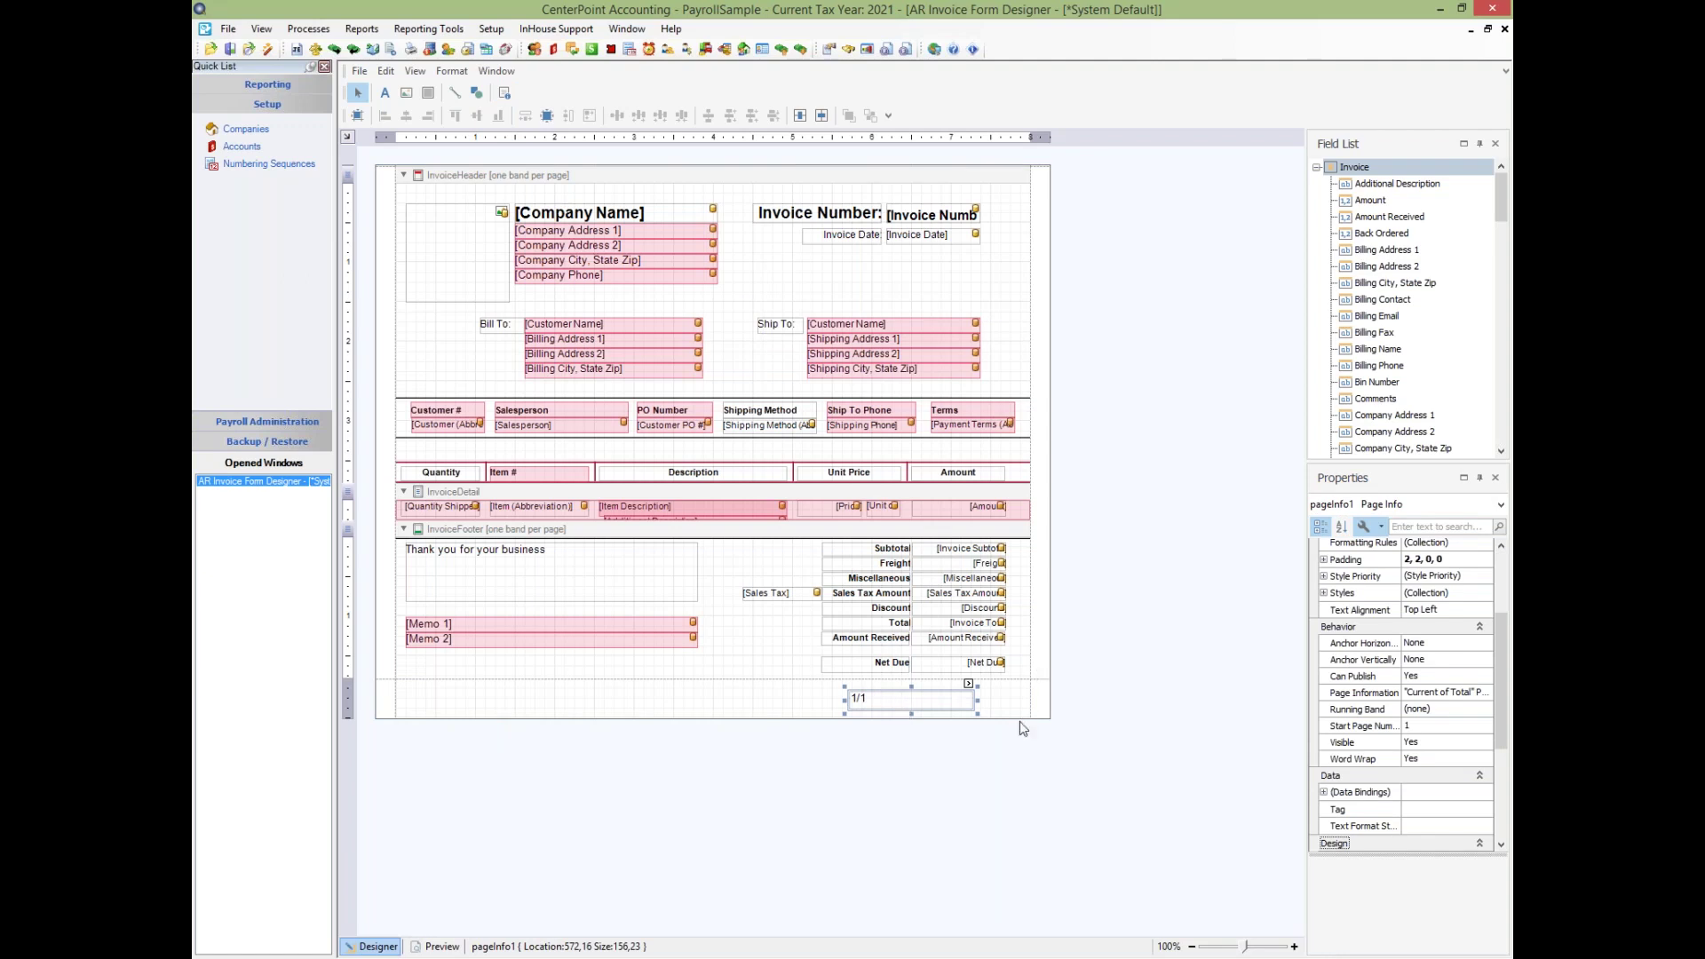
left_click(968, 685)
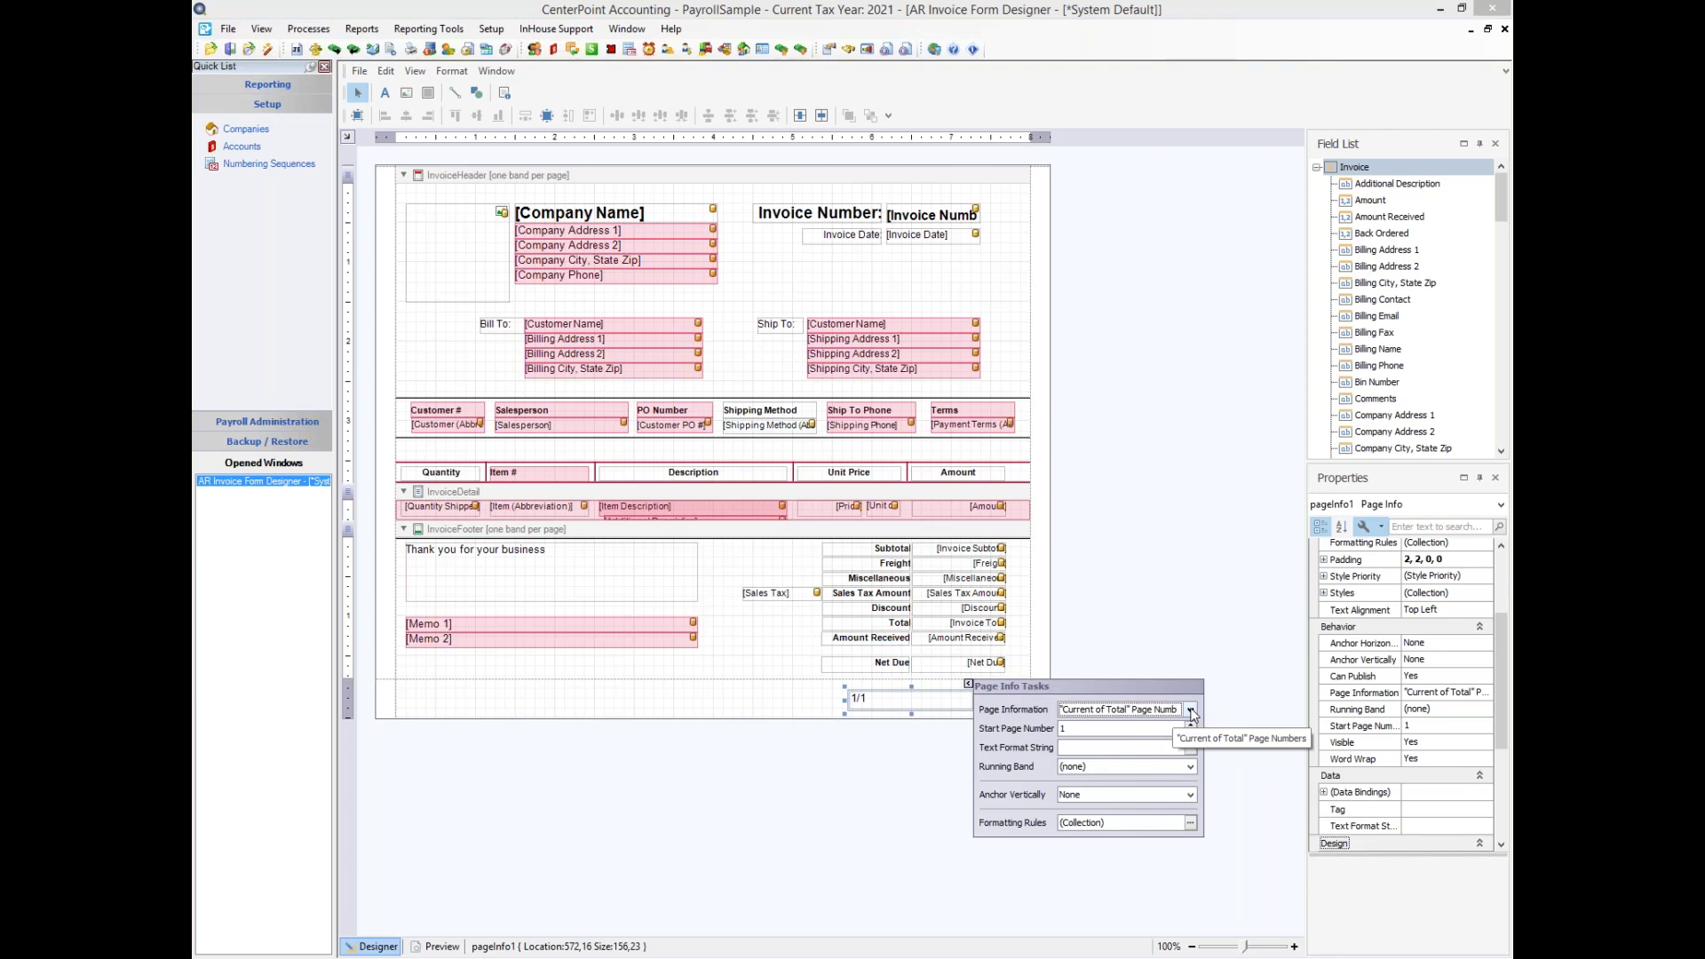
left_click(1190, 710)
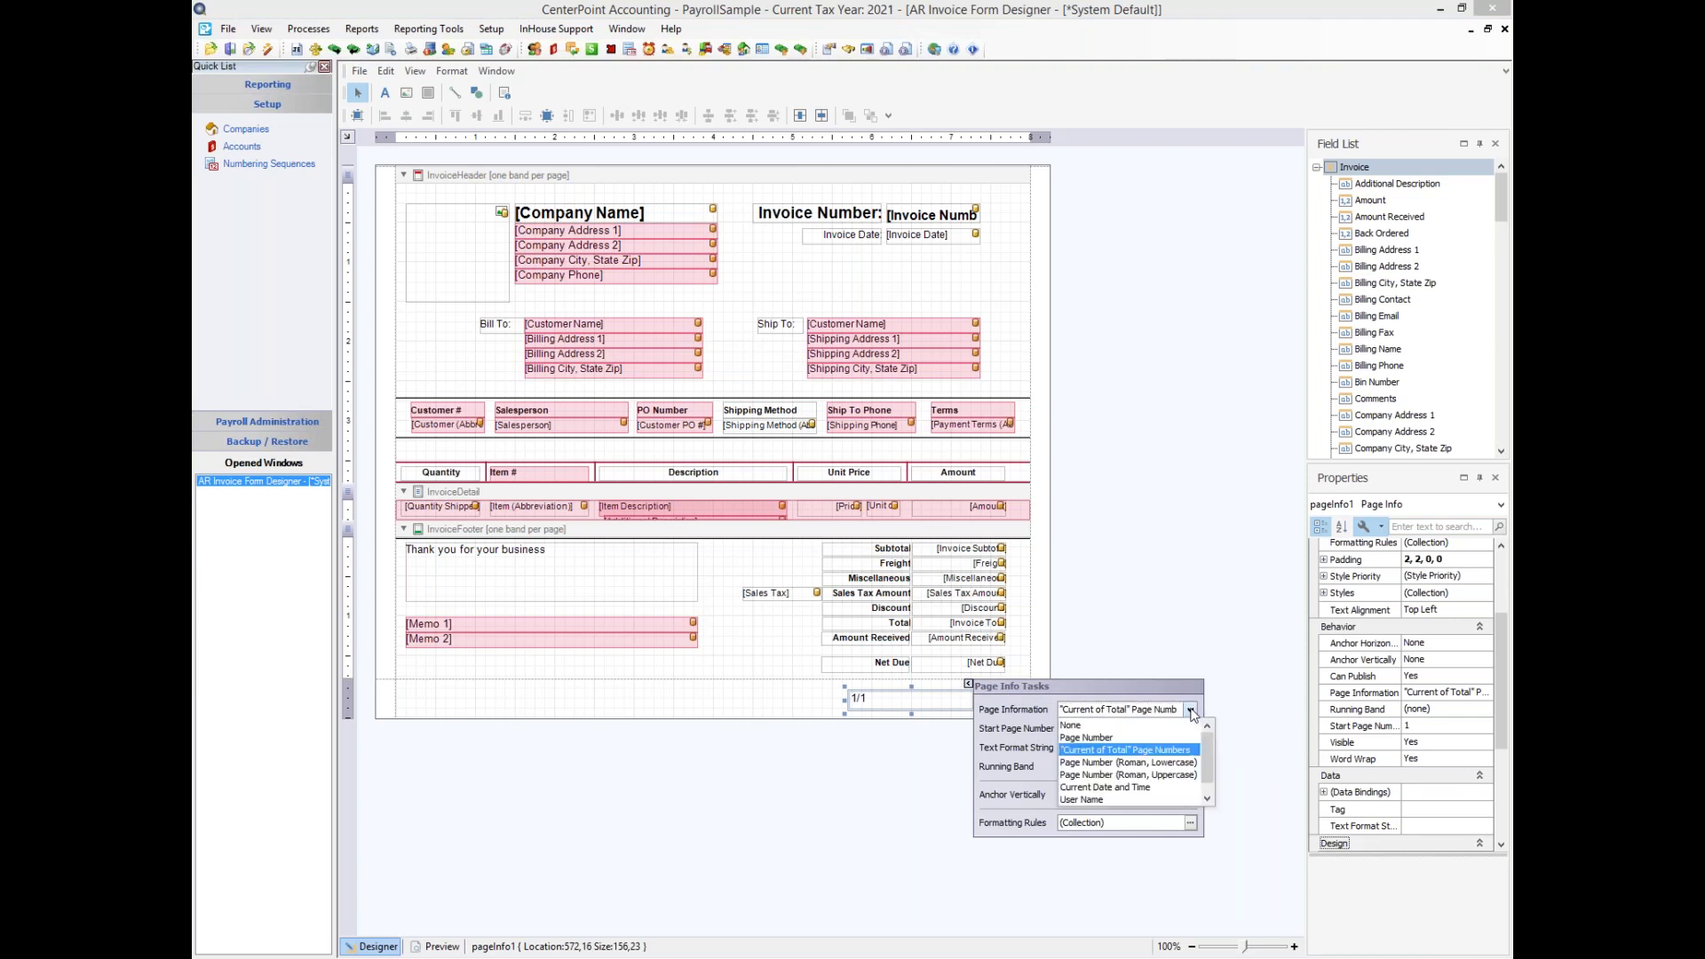
left_click(1119, 742)
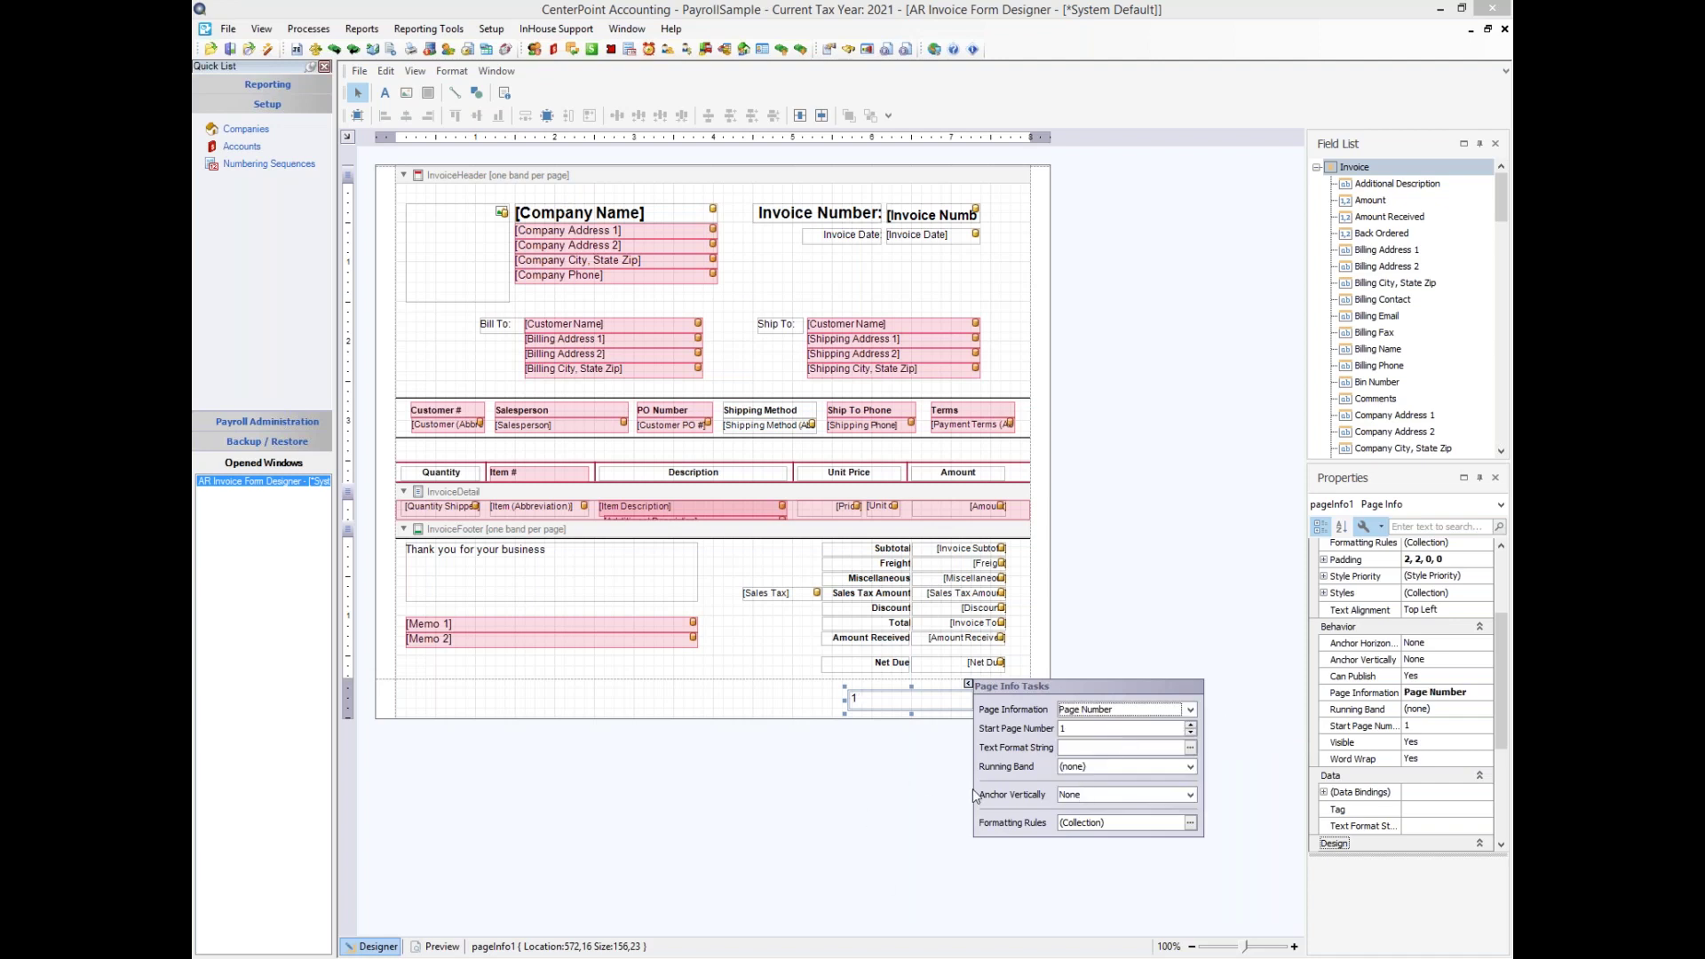
Set the page info control to Current Date and Time and look at the DateTime format strings without applying one
left_click(1189, 709)
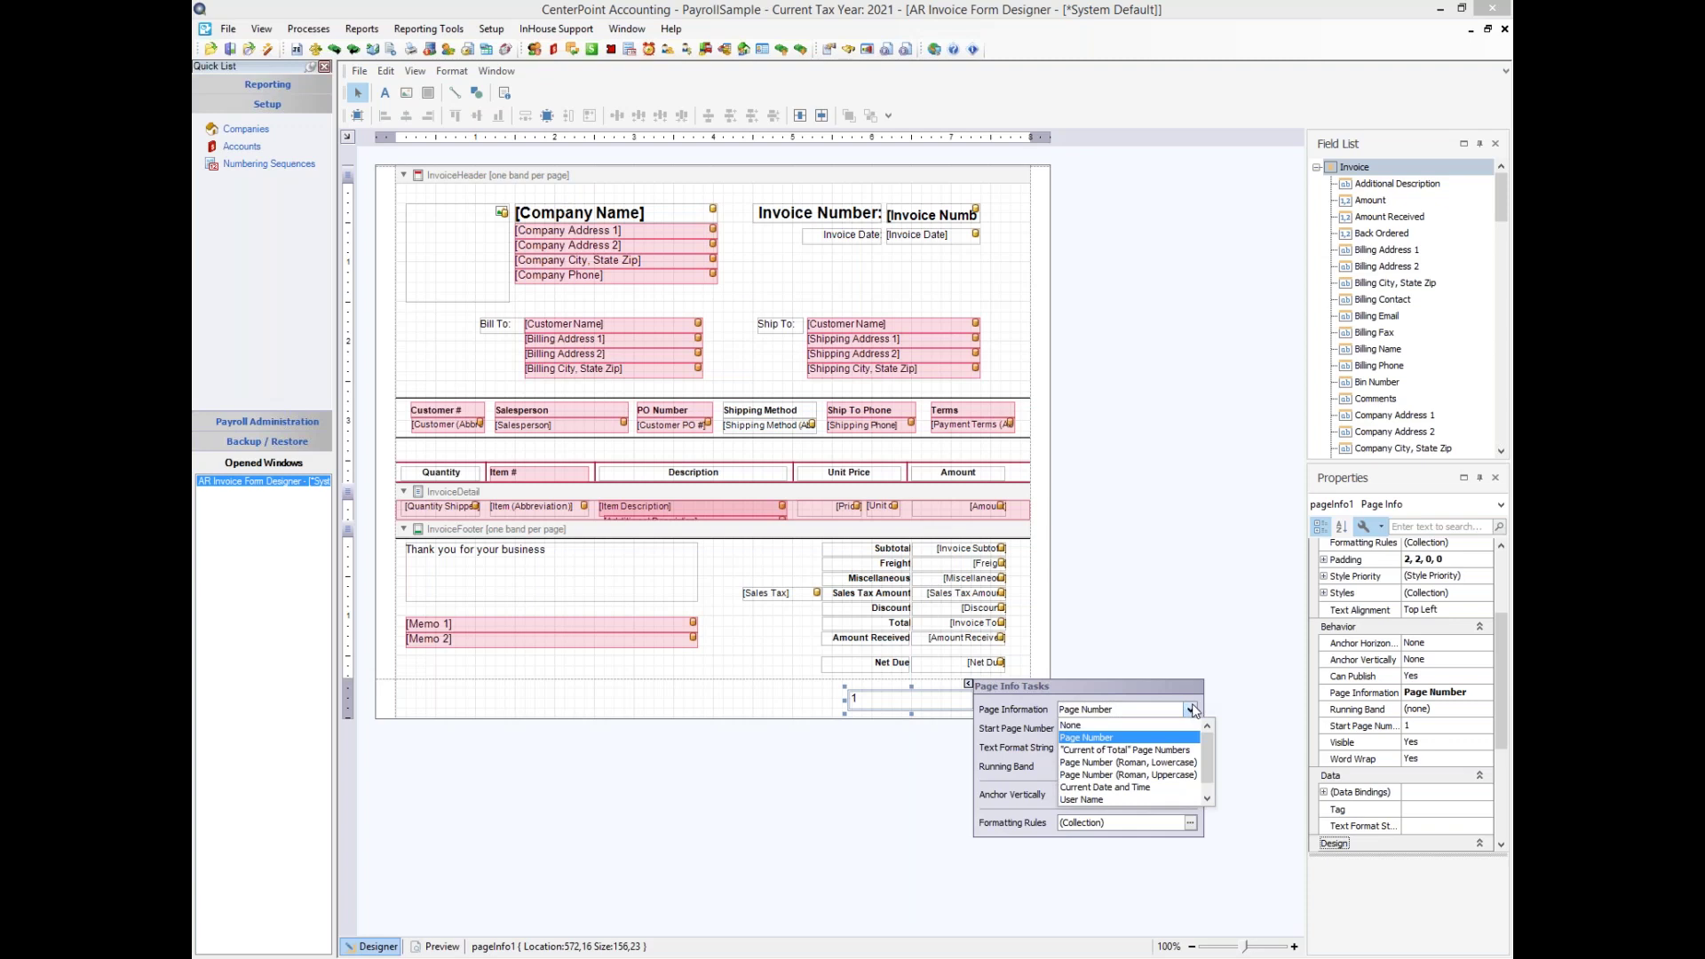
left_click(1141, 789)
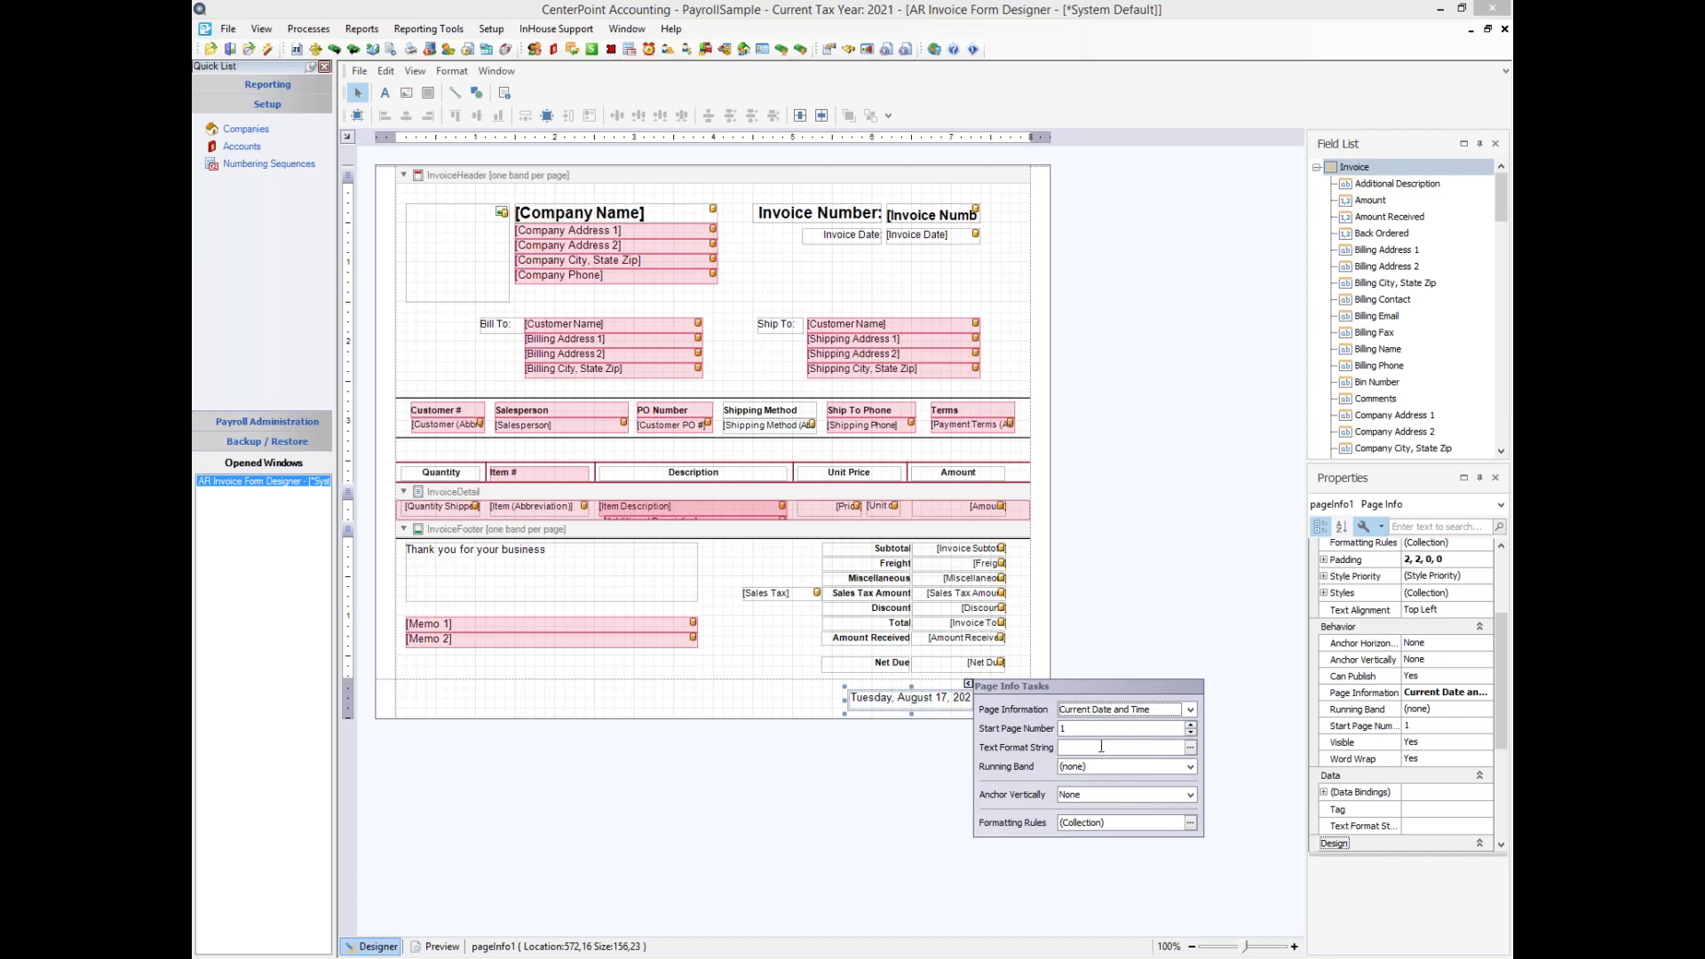
left_click(1190, 751)
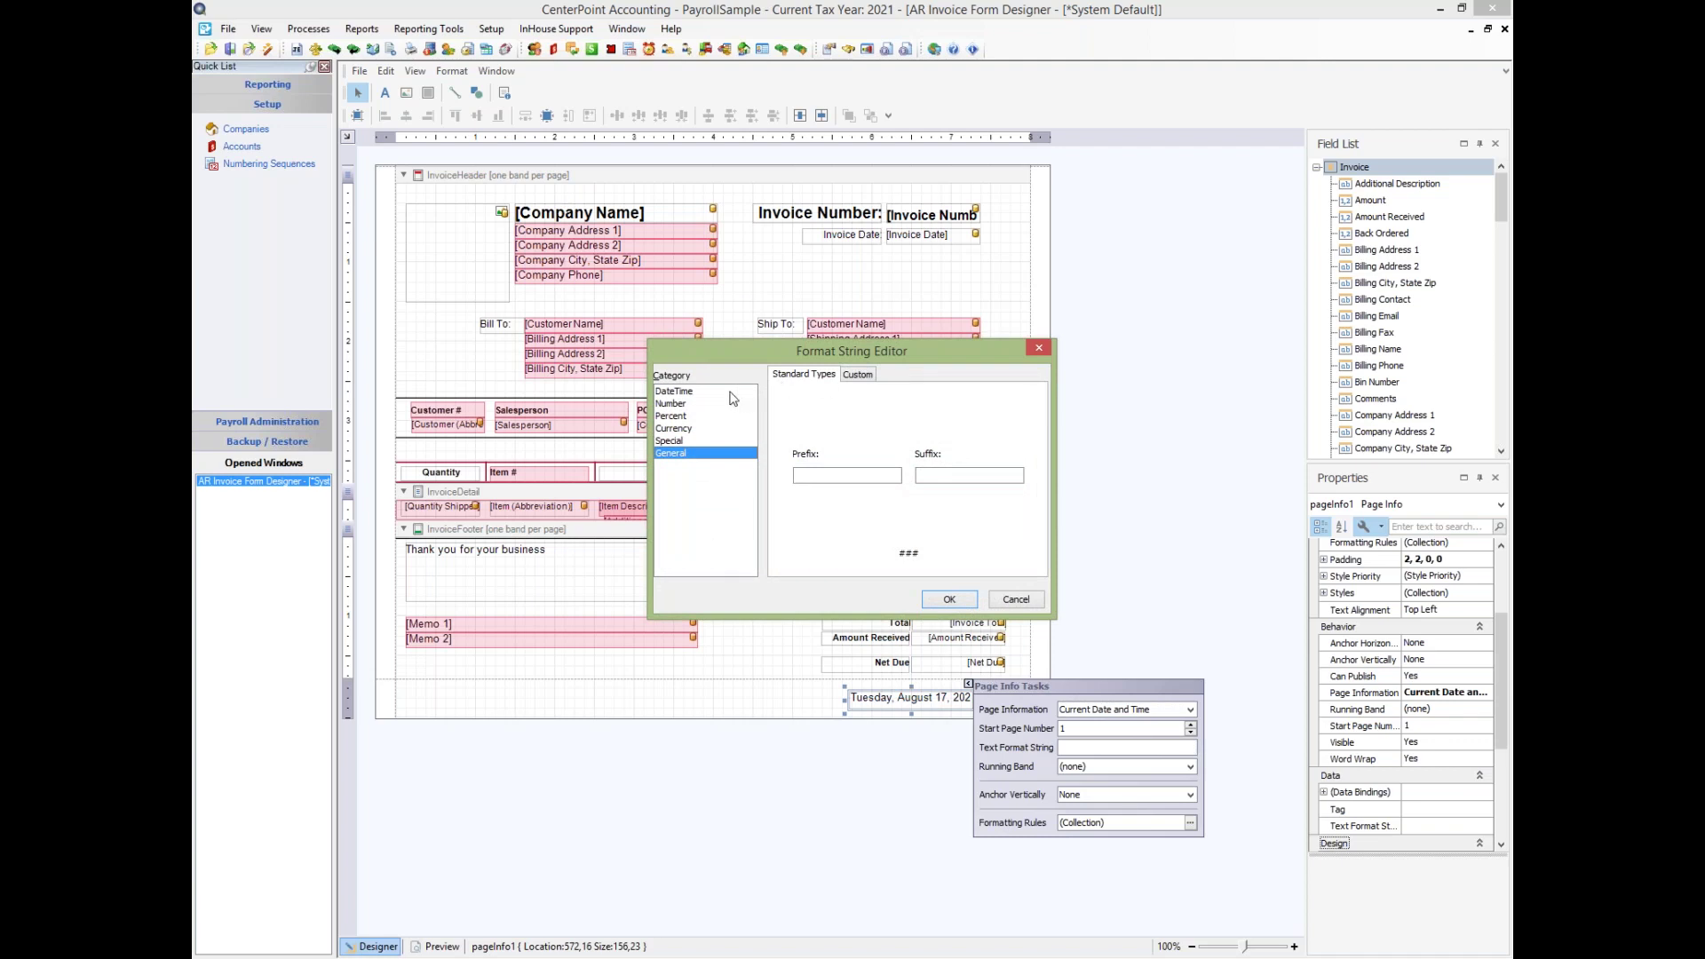
left_click(678, 391)
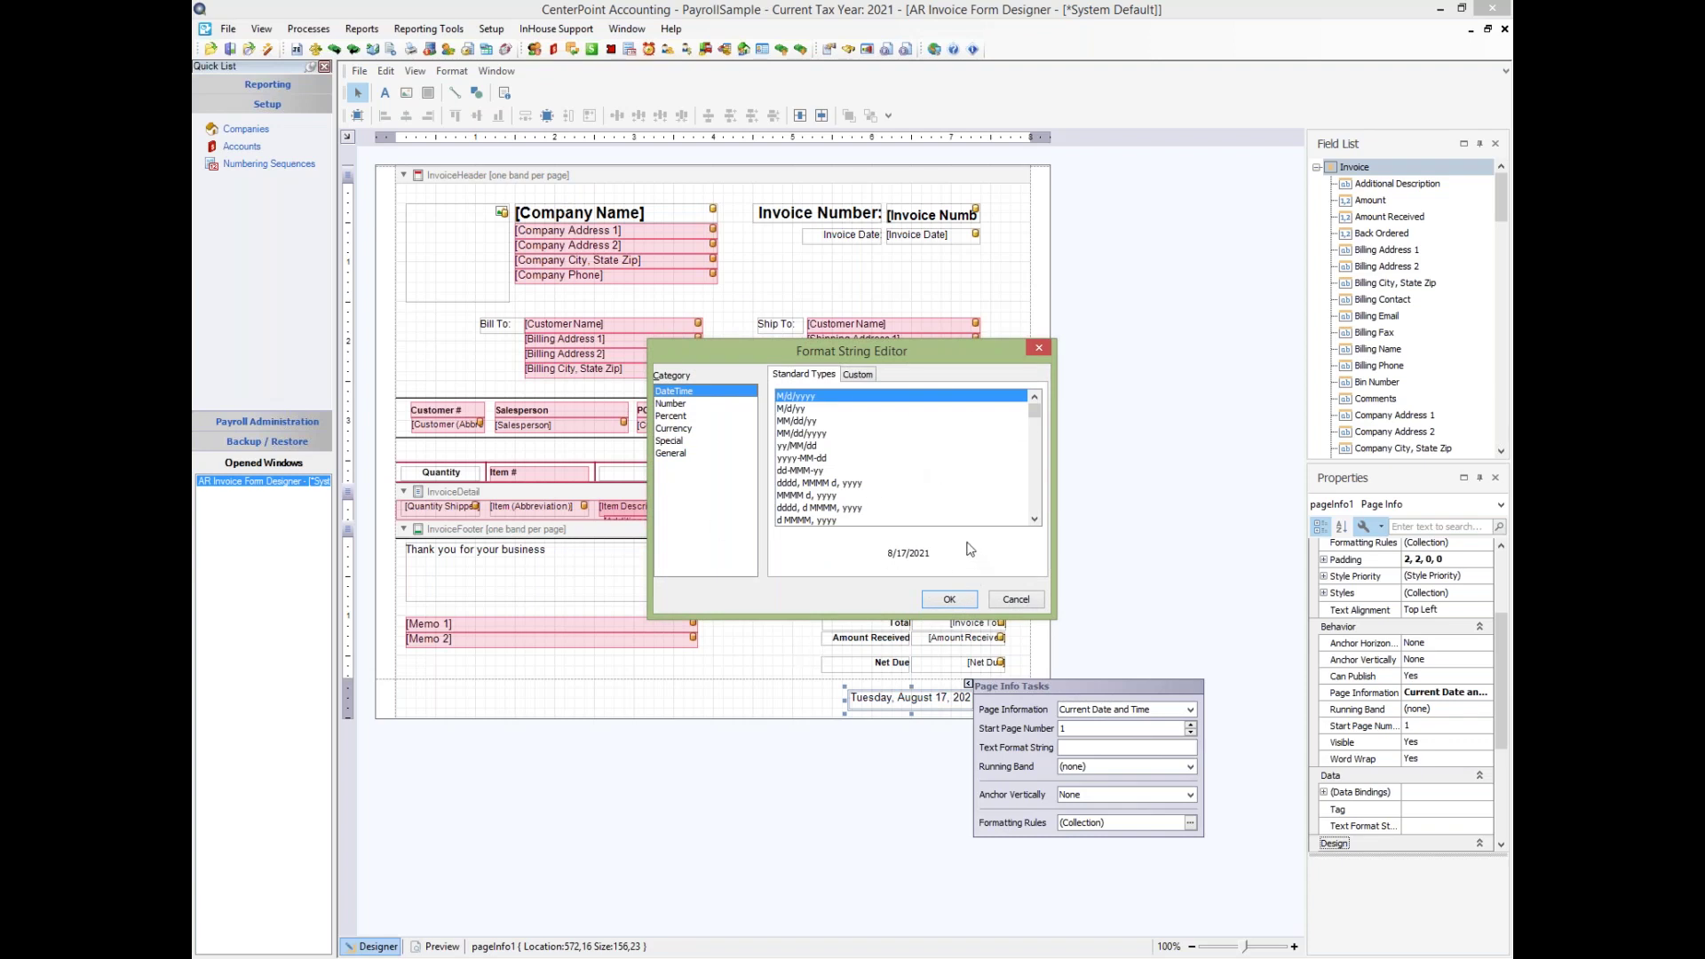
left_click(1038, 347)
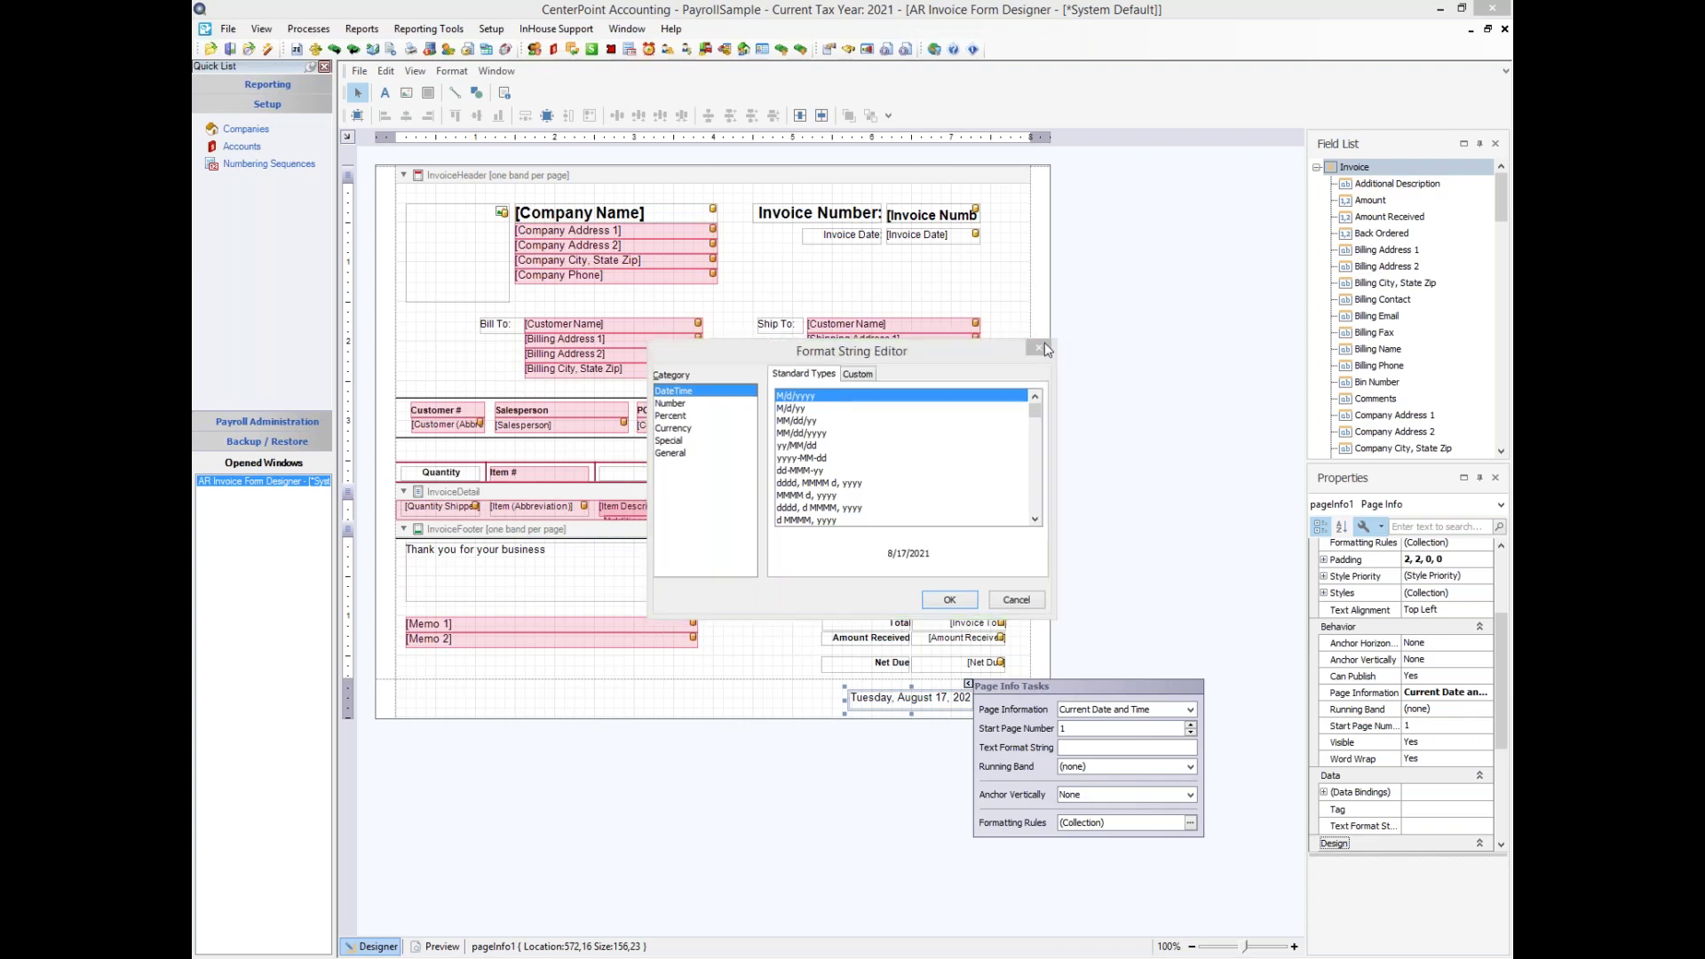
Set the page info control's page information to "Current of Total" Page Numbers
left_click(1190, 711)
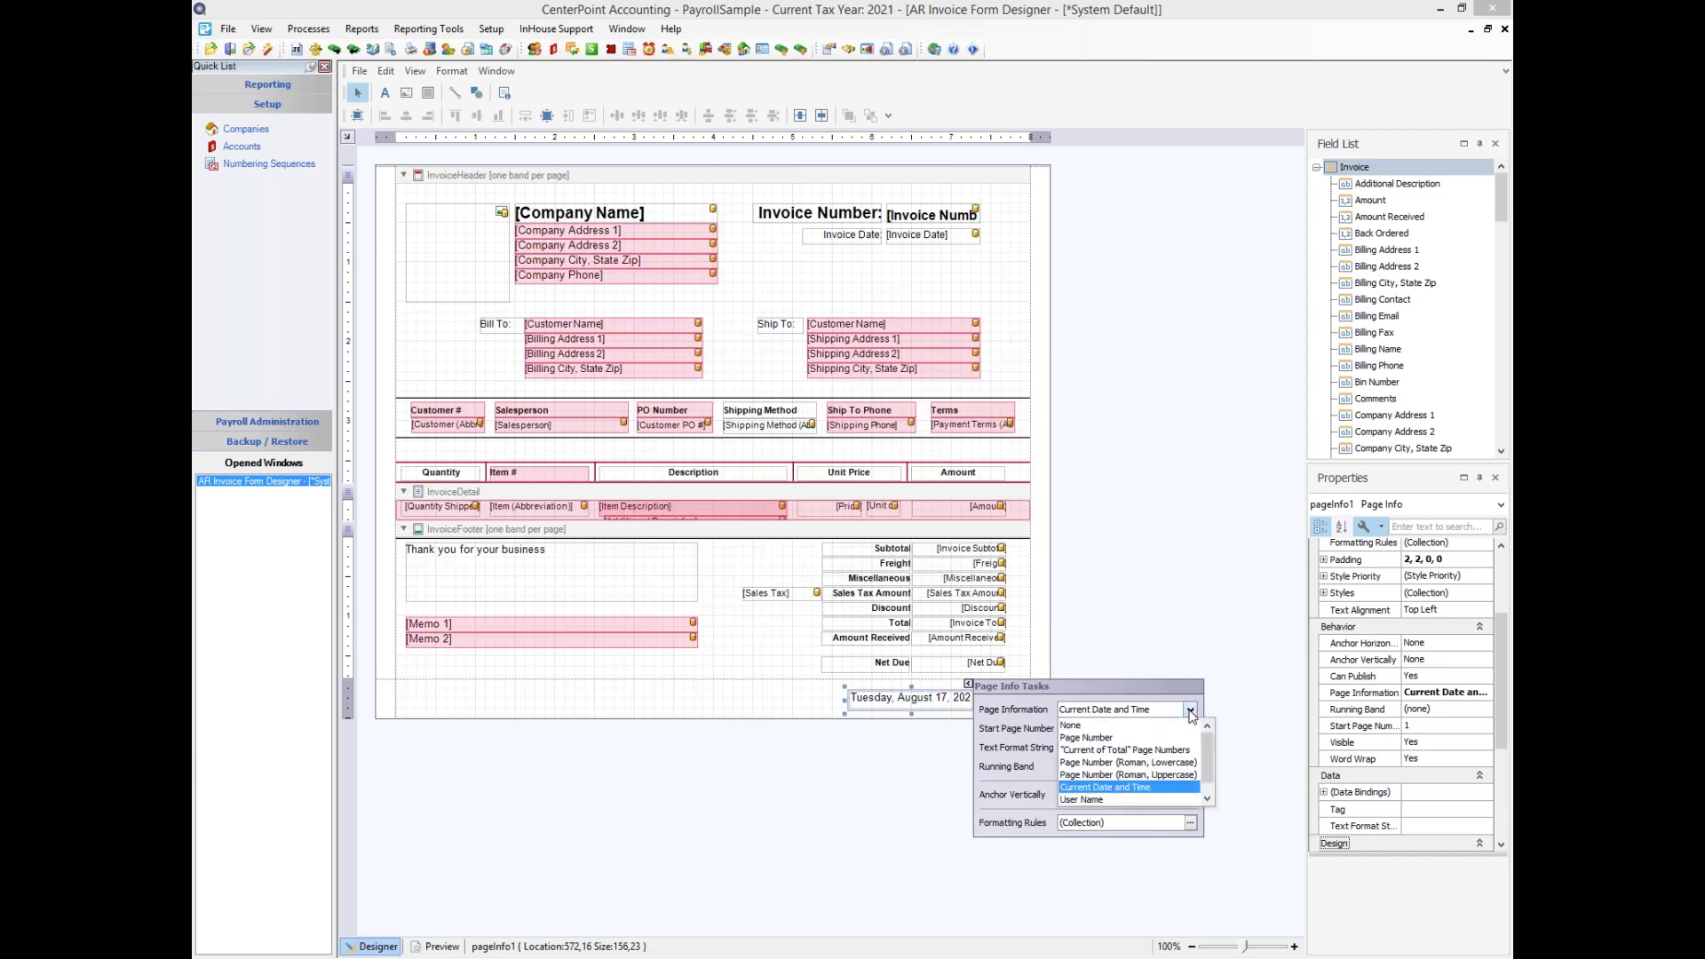
left_click(1147, 751)
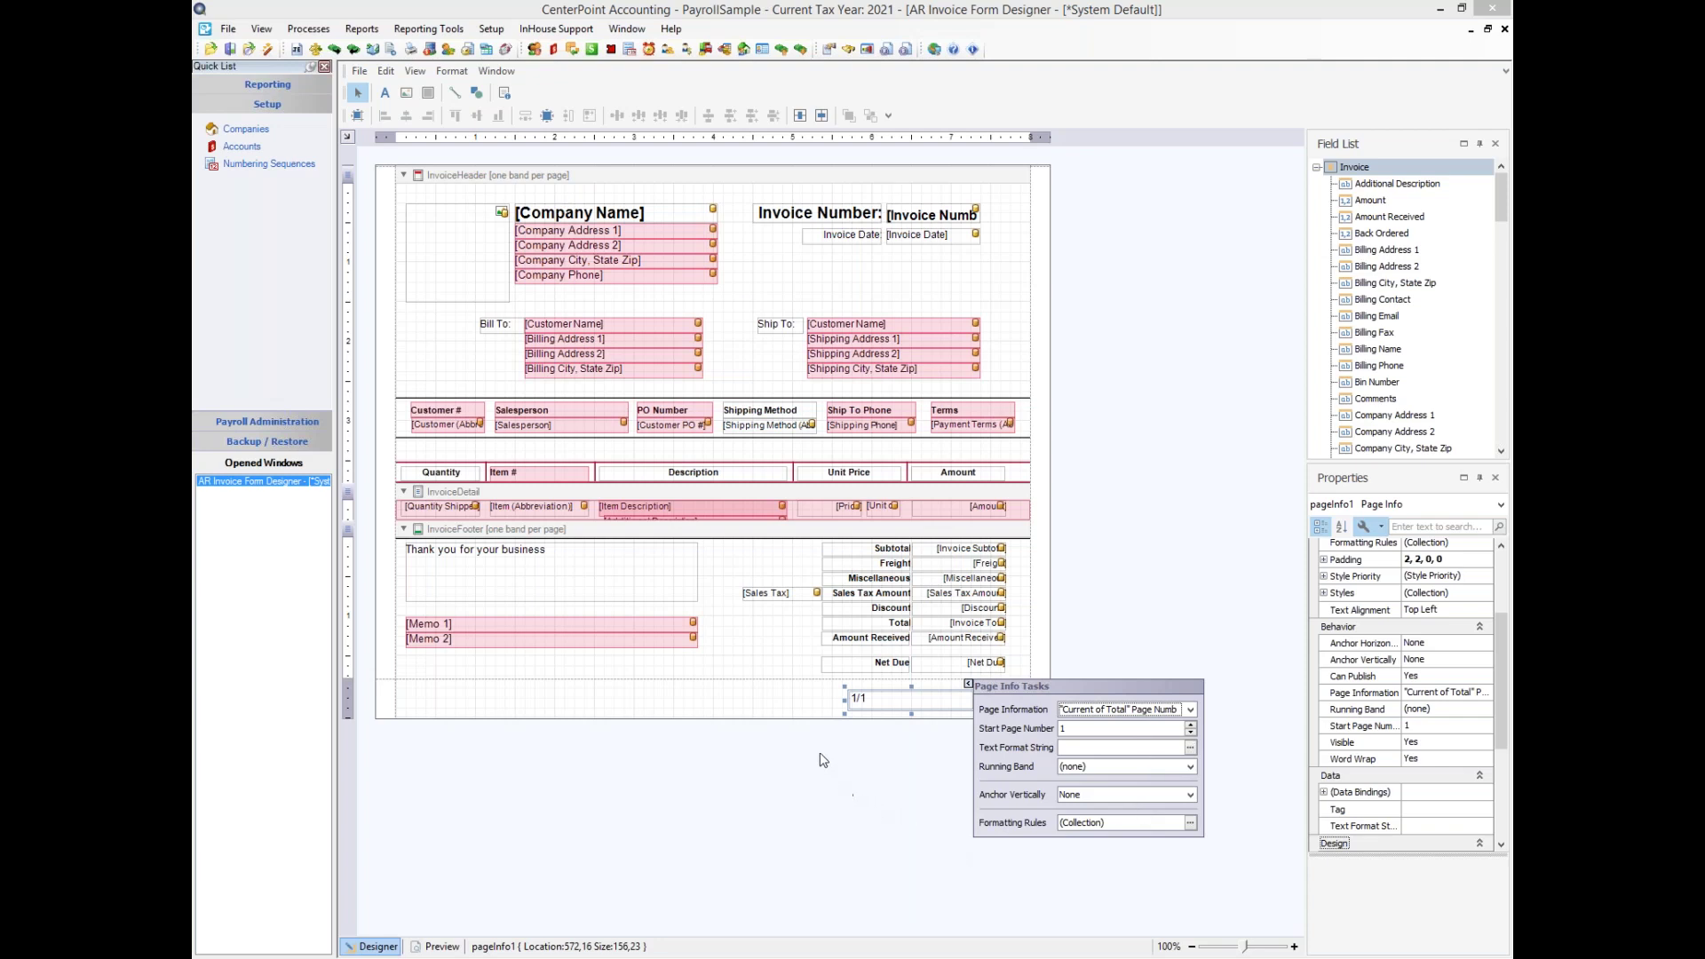
left_click(802, 699)
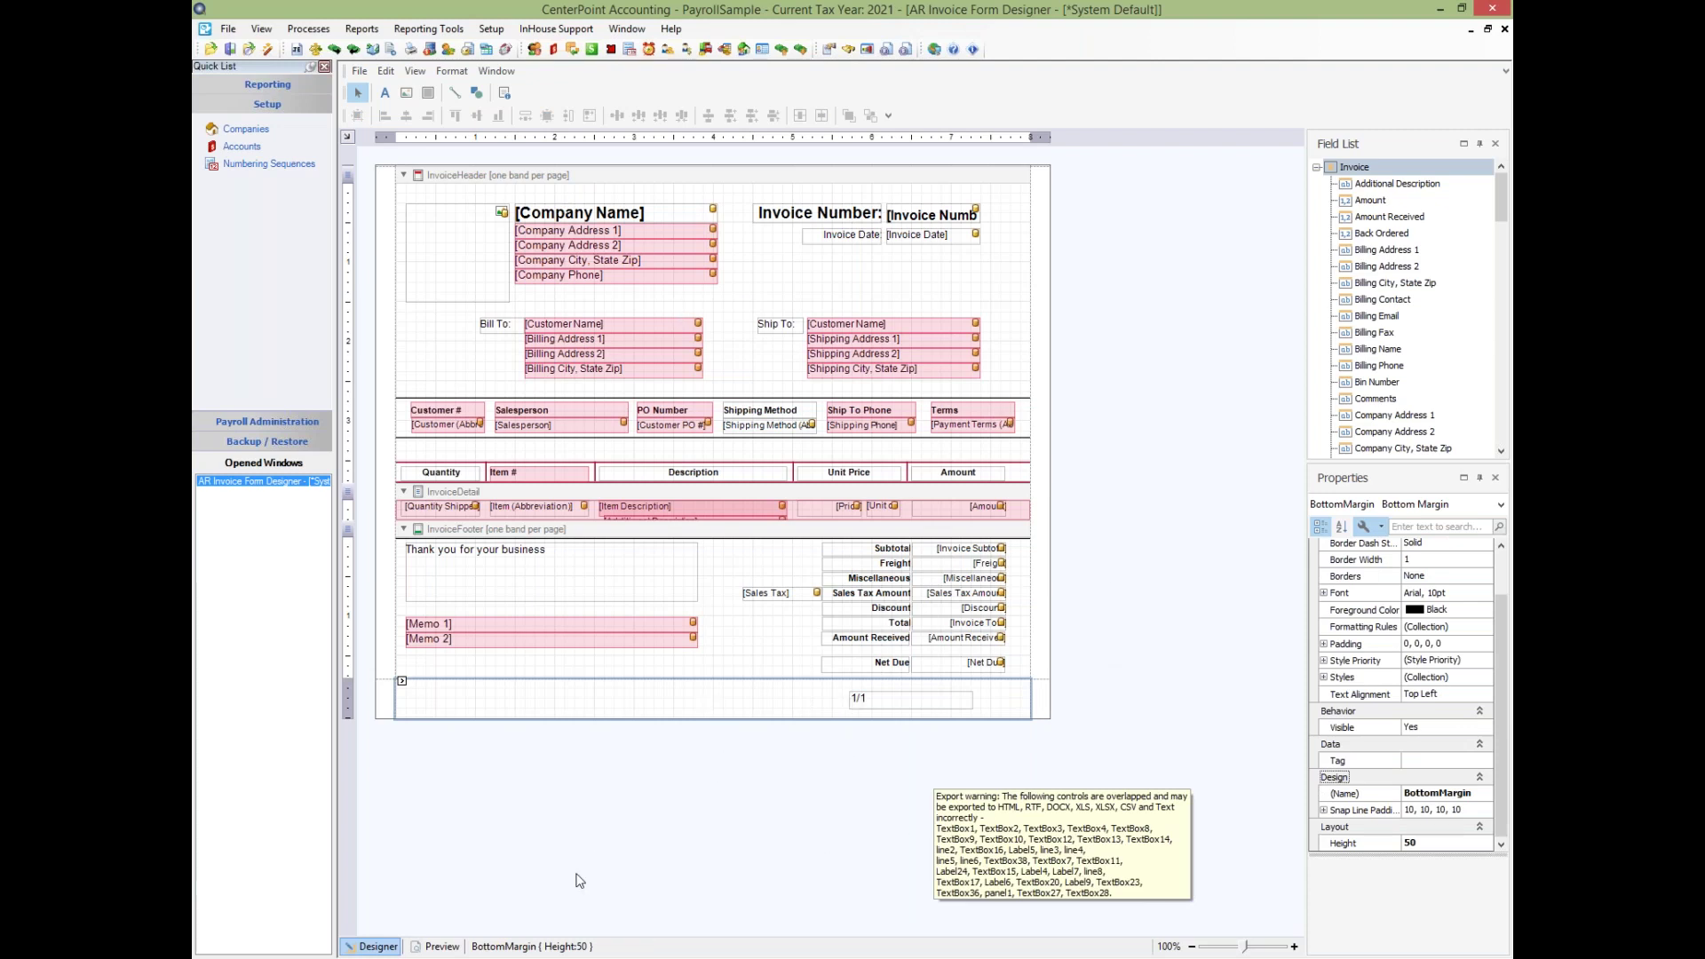
Preview the invoice down to the page number in the bottom margin, and return to the design view
left_click(451, 947)
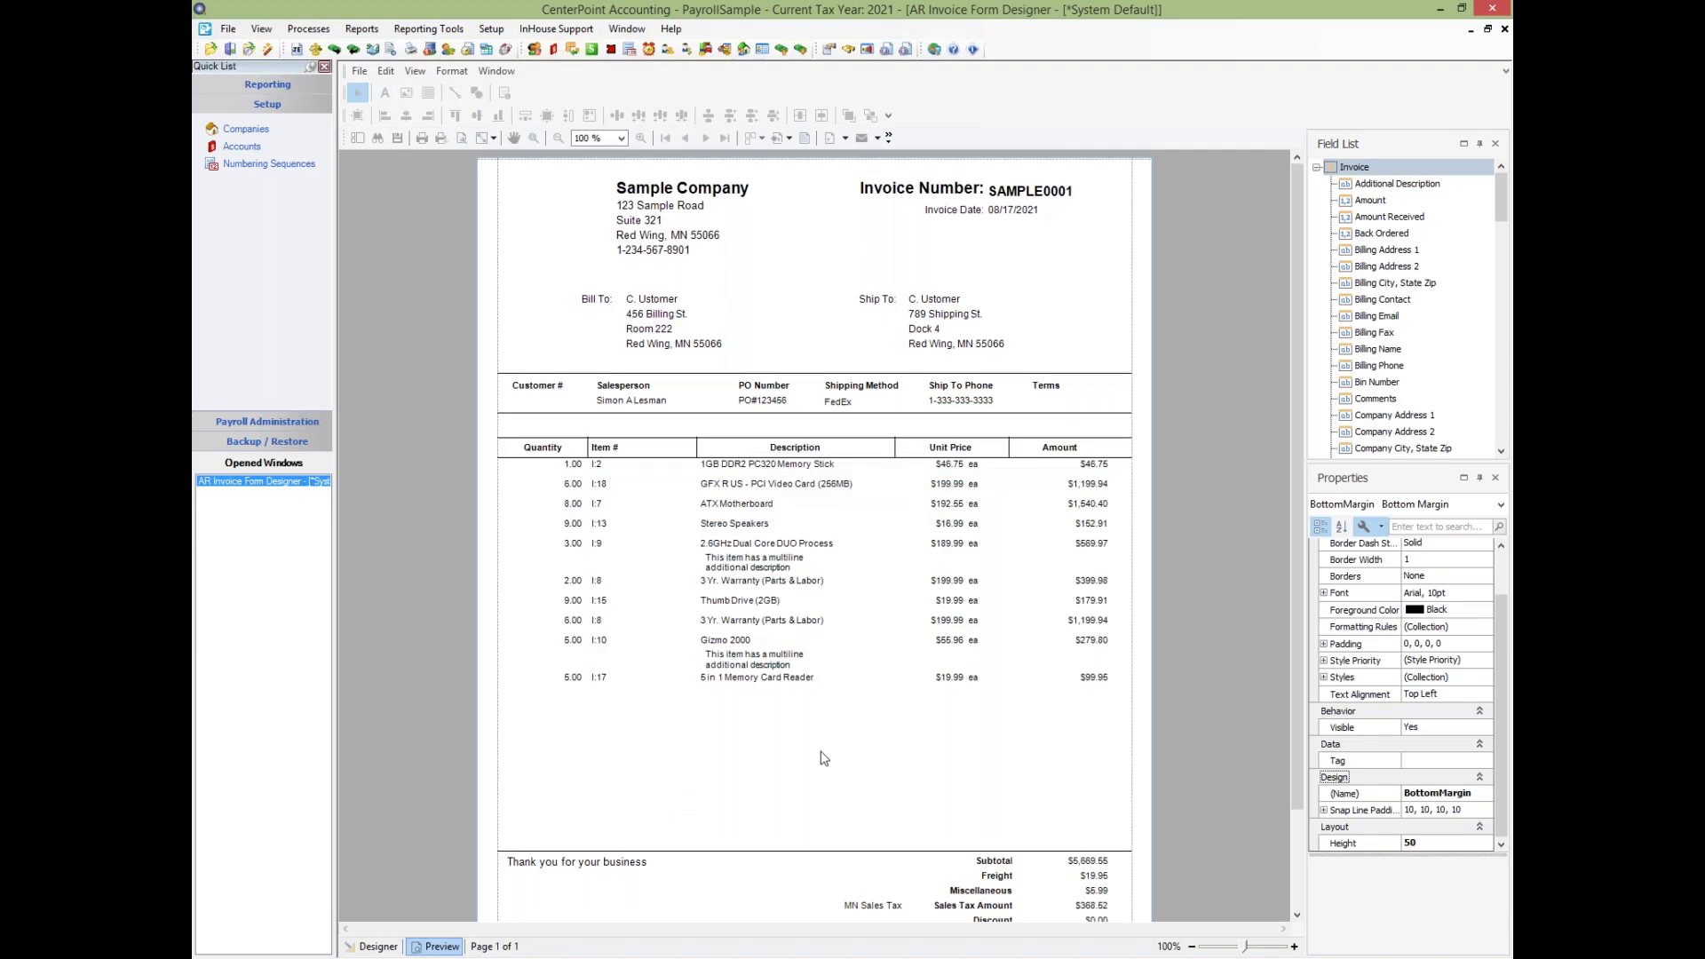
scroll(914, 857, "down", 2)
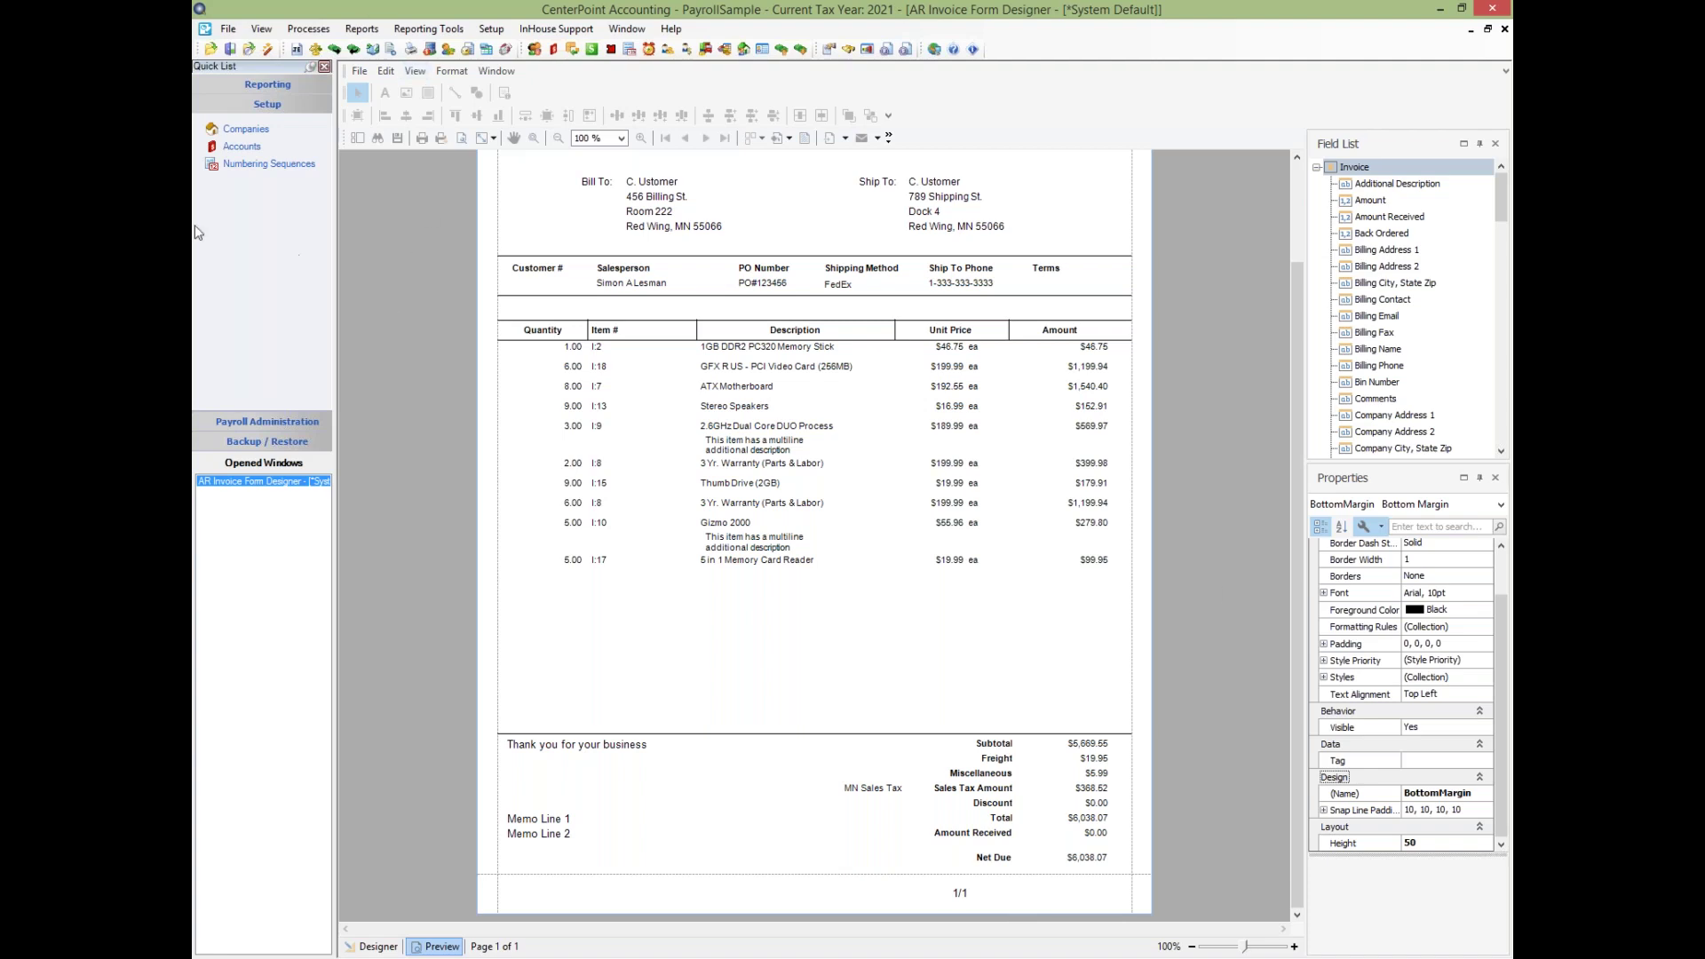
scroll(460, 704, "up", 2)
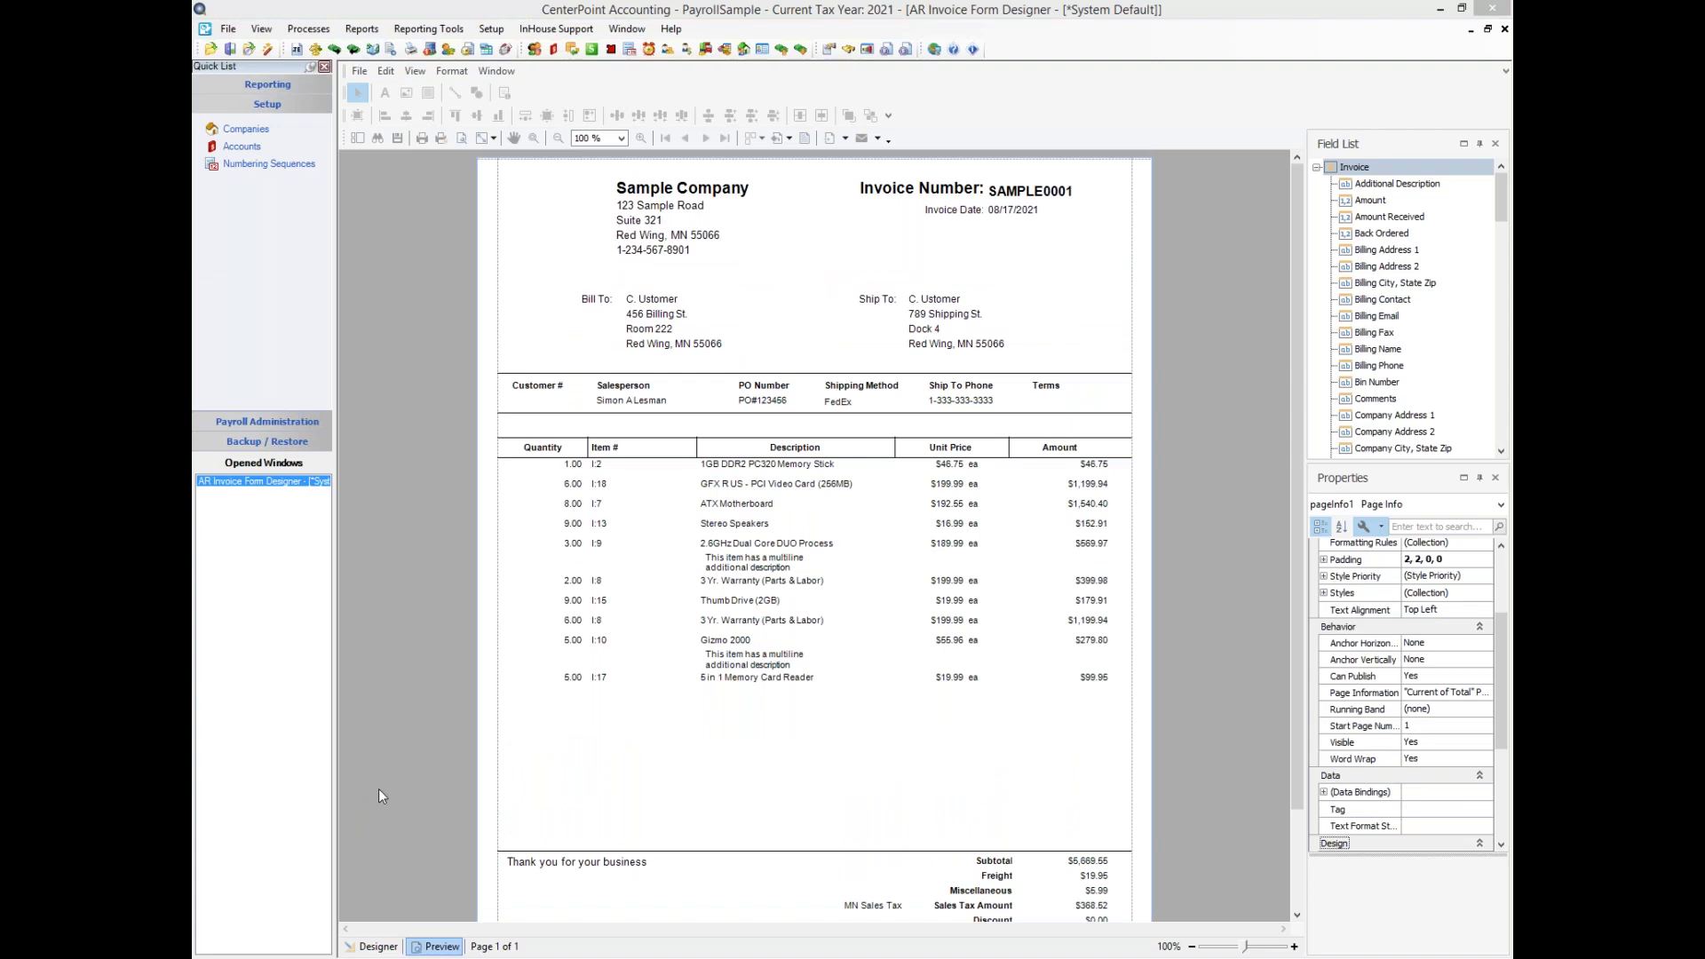
left_click(368, 946)
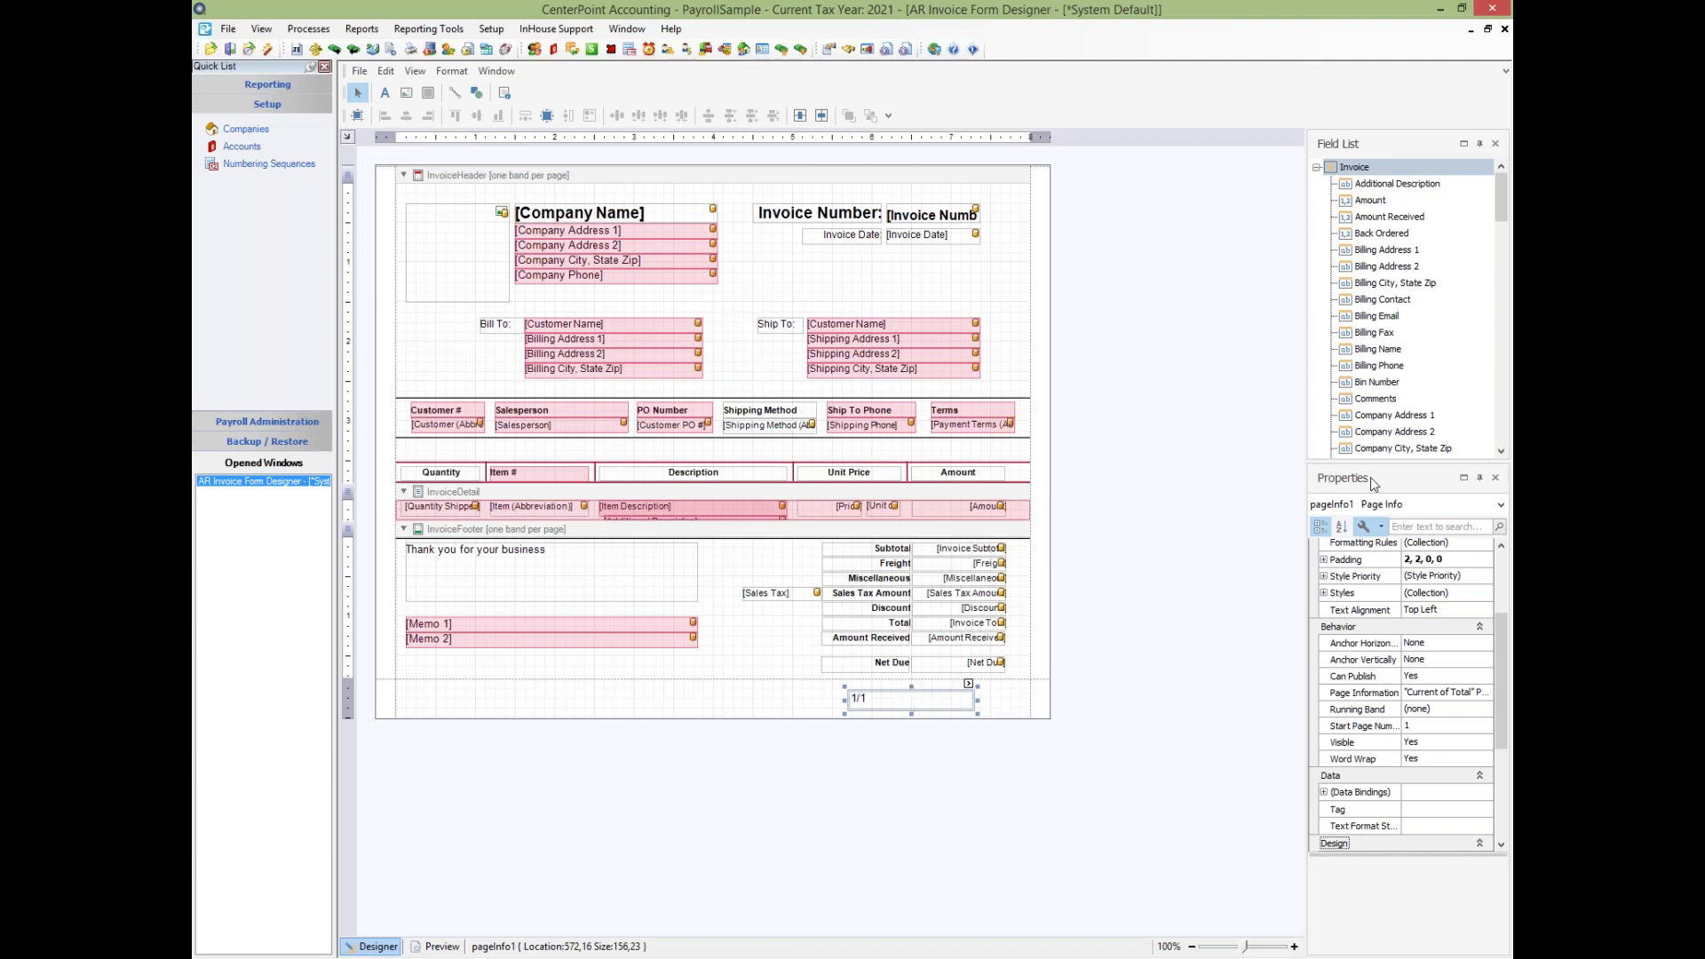
Examine the page info control's Page Information property and its task settings
left_click(1350, 693)
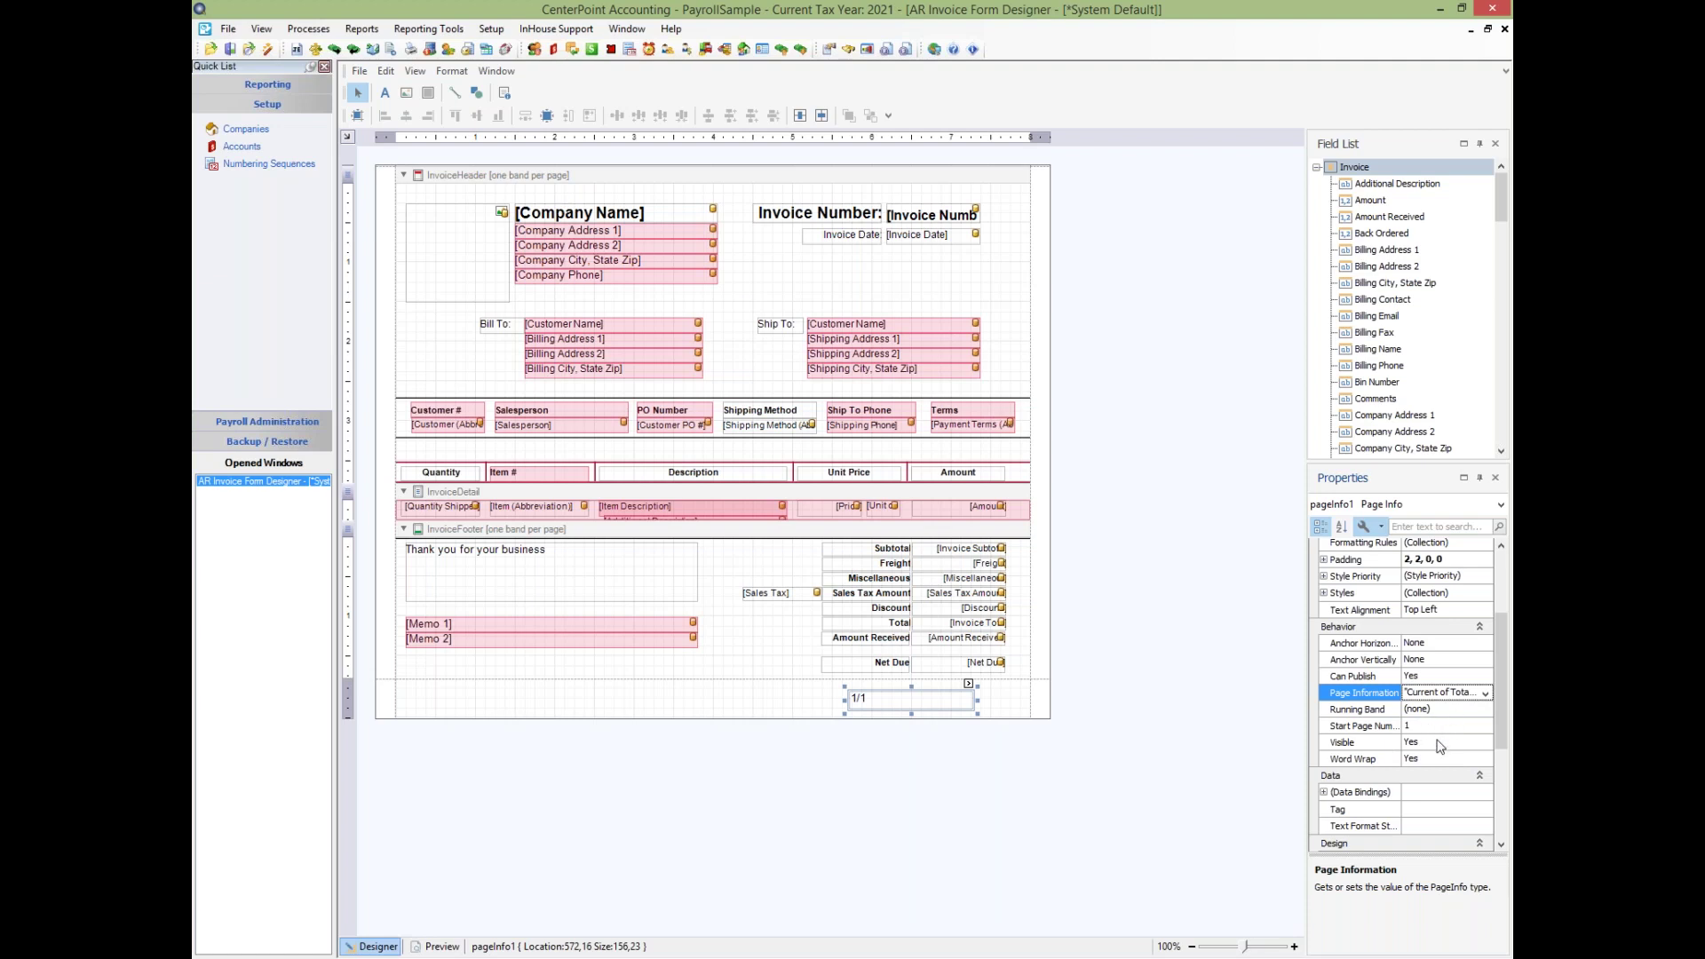
left_click(968, 684)
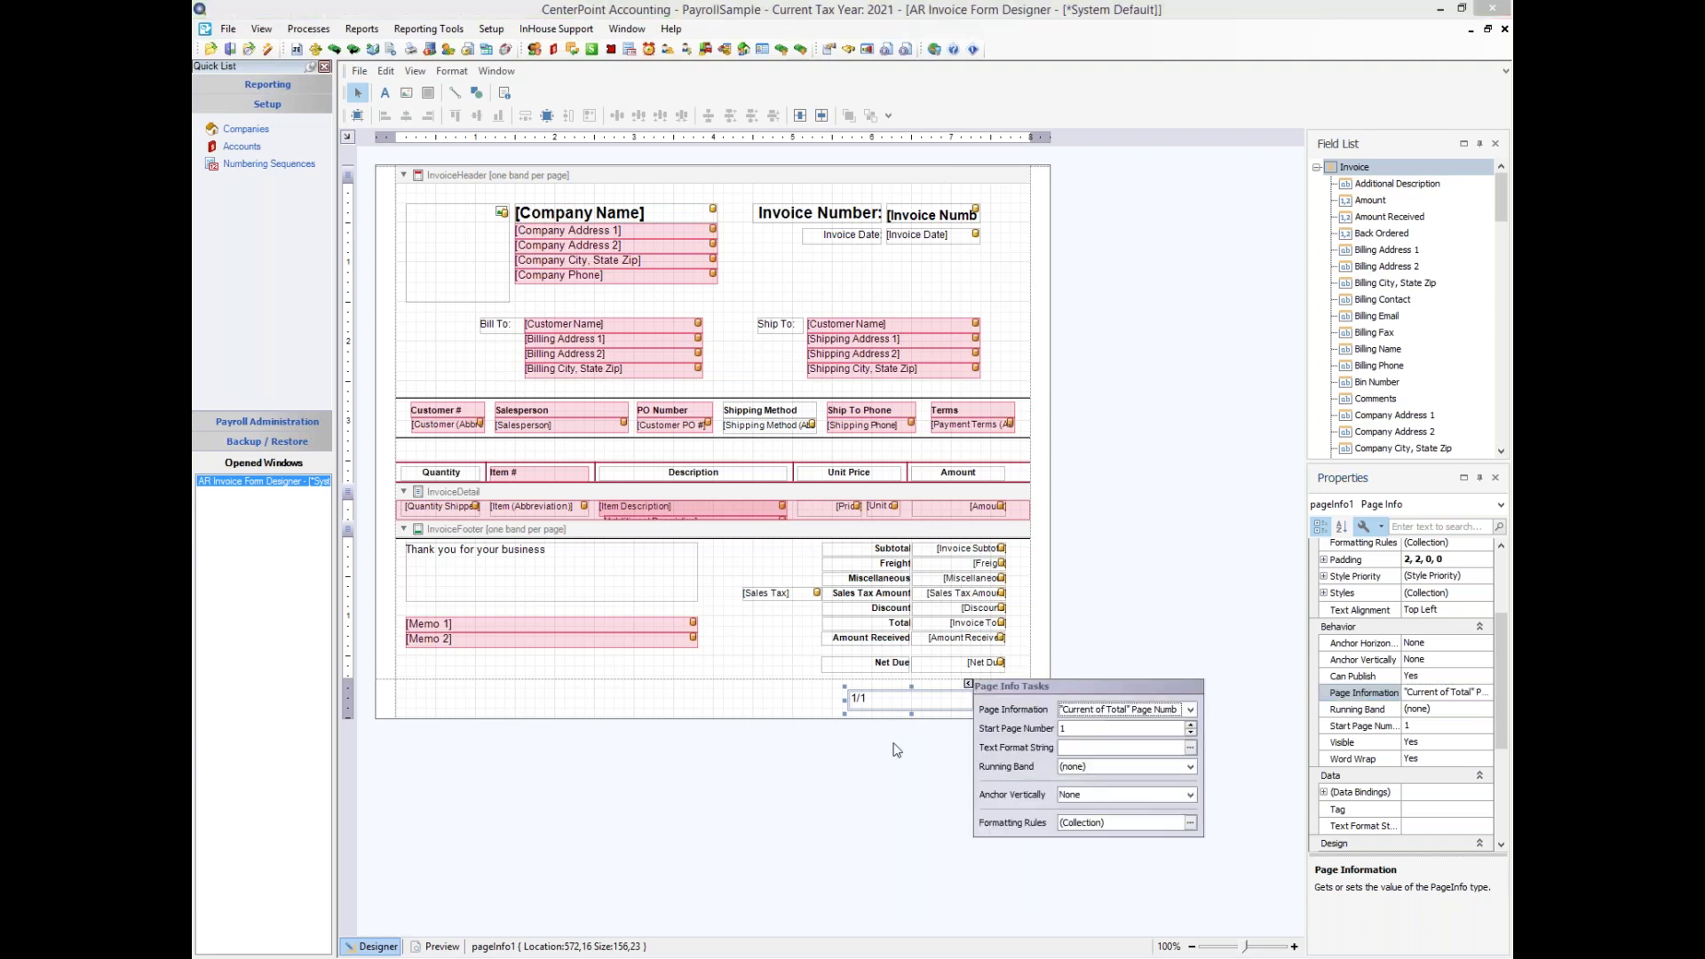
left_click(730, 698)
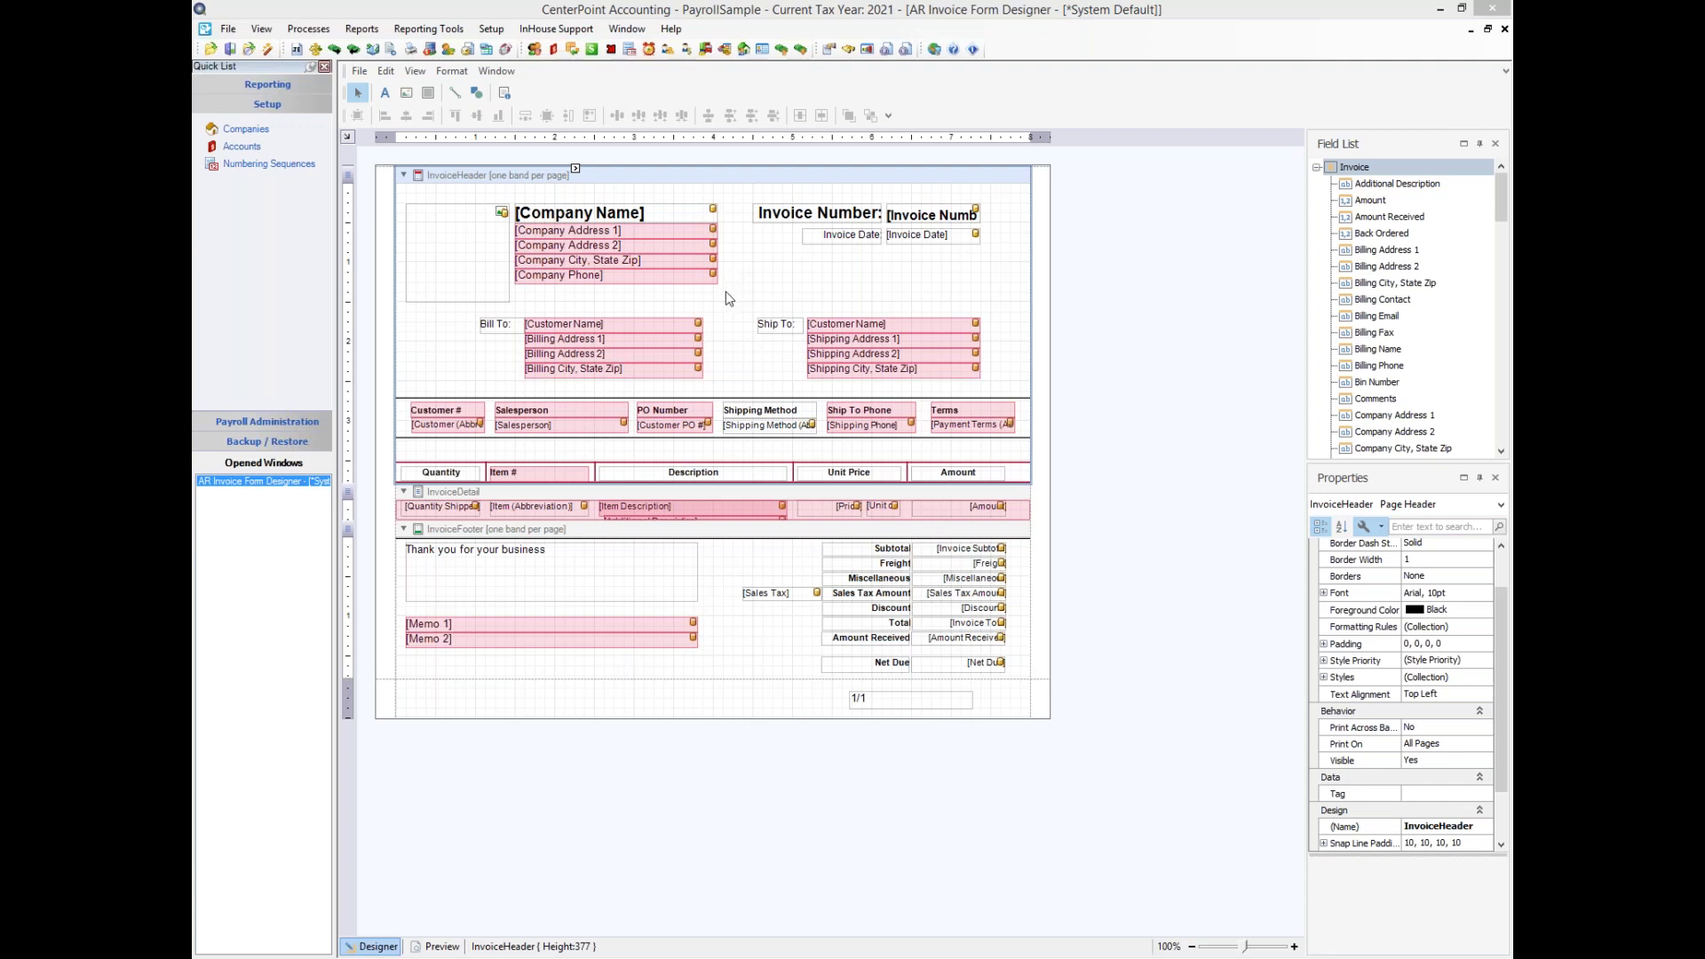
Center the text of the company name, address, city and phone fields in the invoice header
left_click_drag(726, 291, 544, 199)
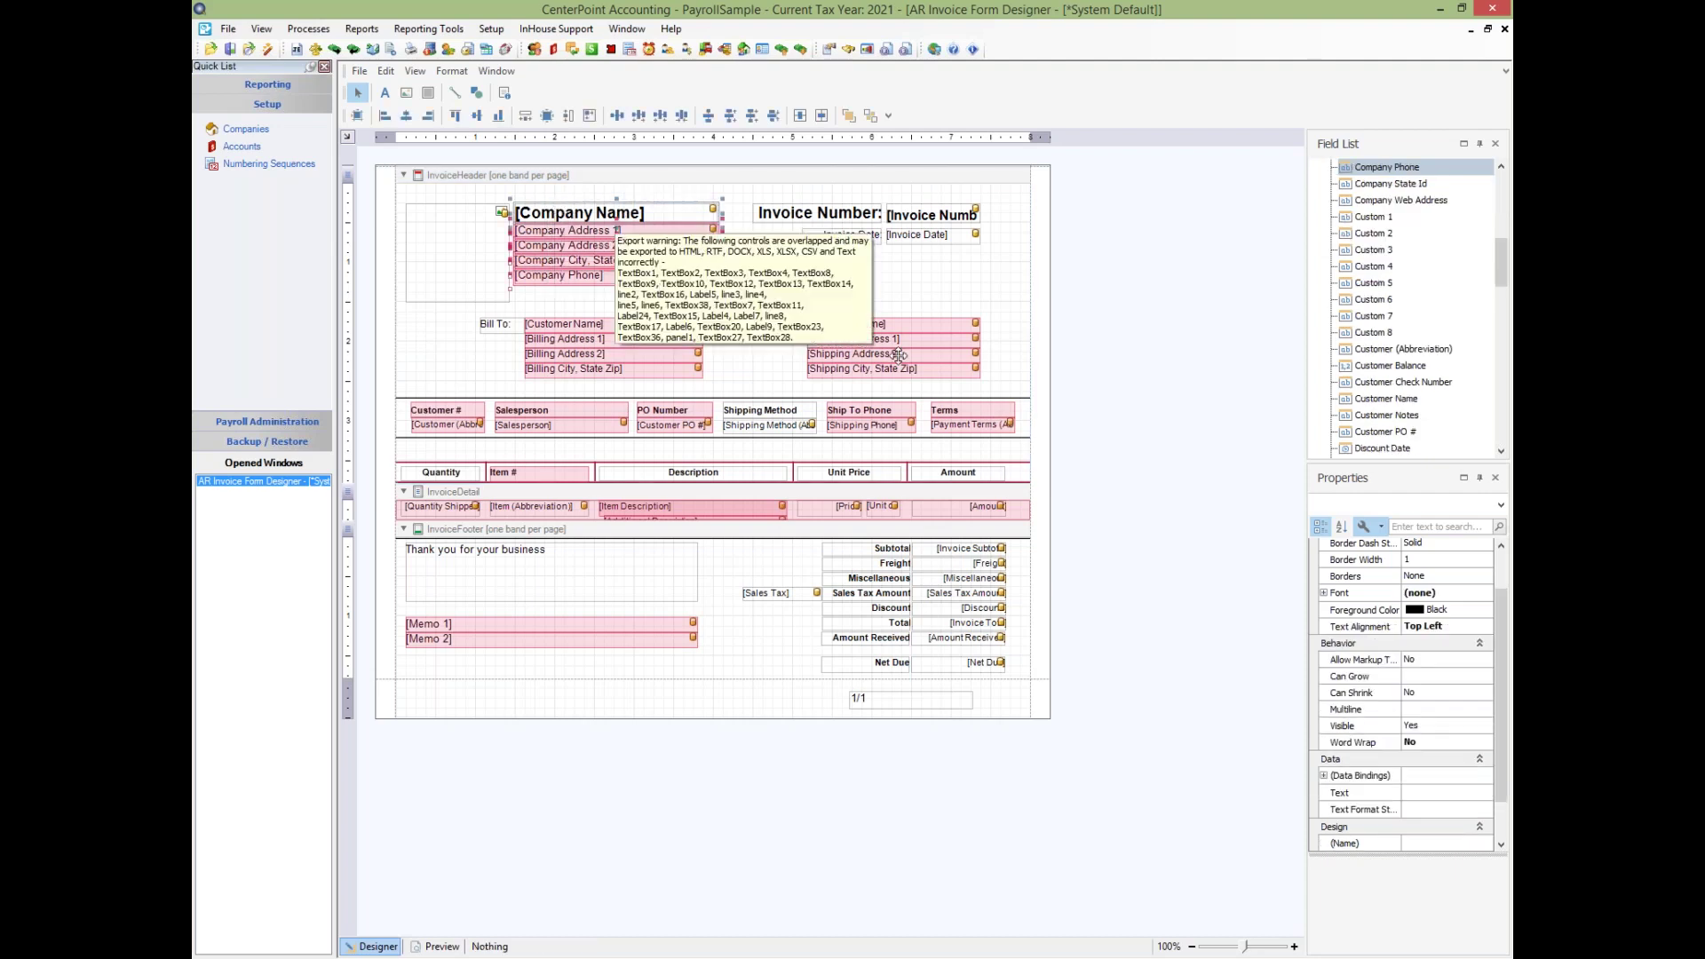
left_click(460, 78)
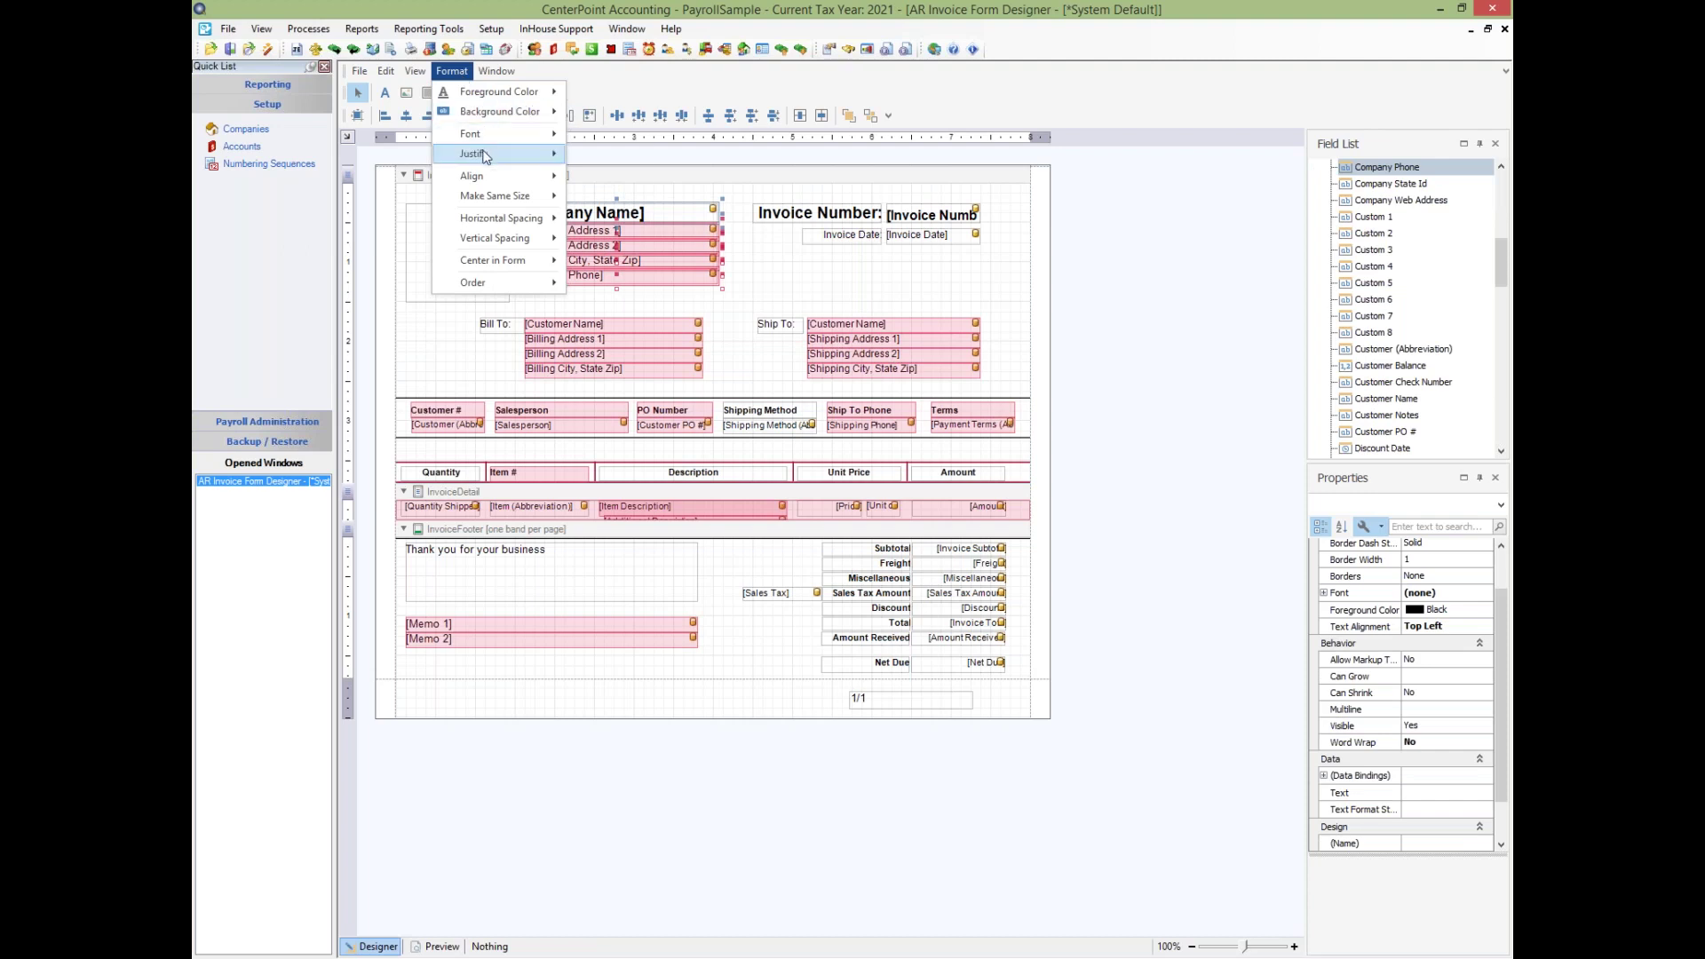
mouse_move(485, 156)
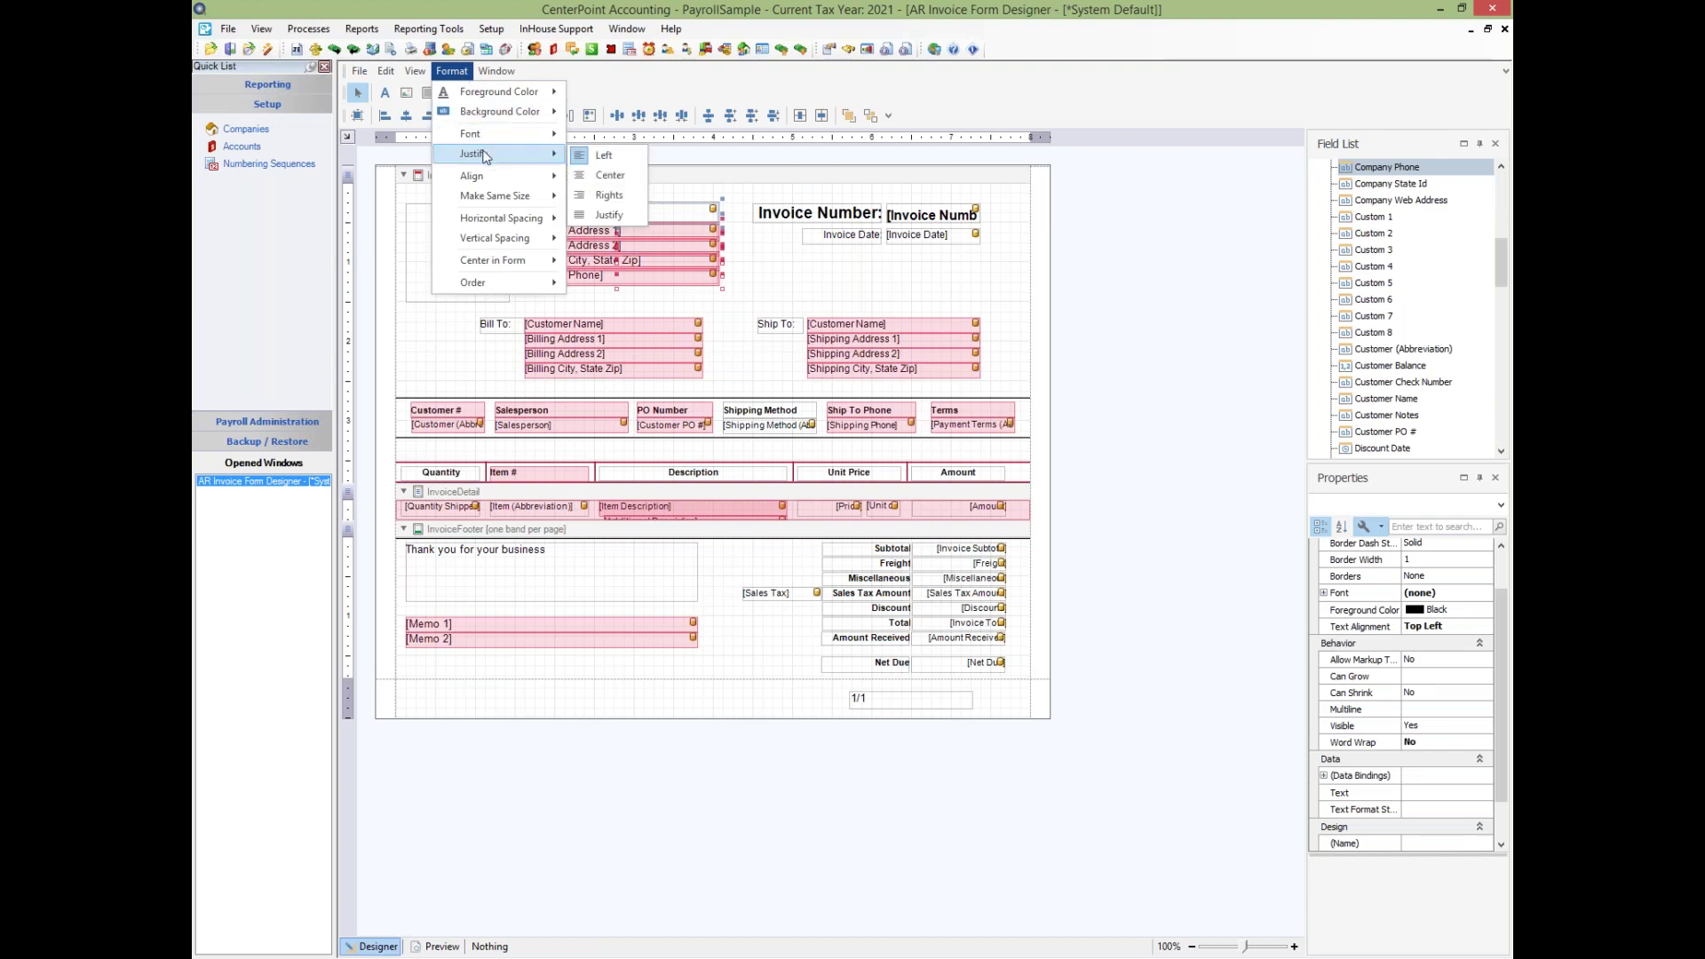
left_click(610, 175)
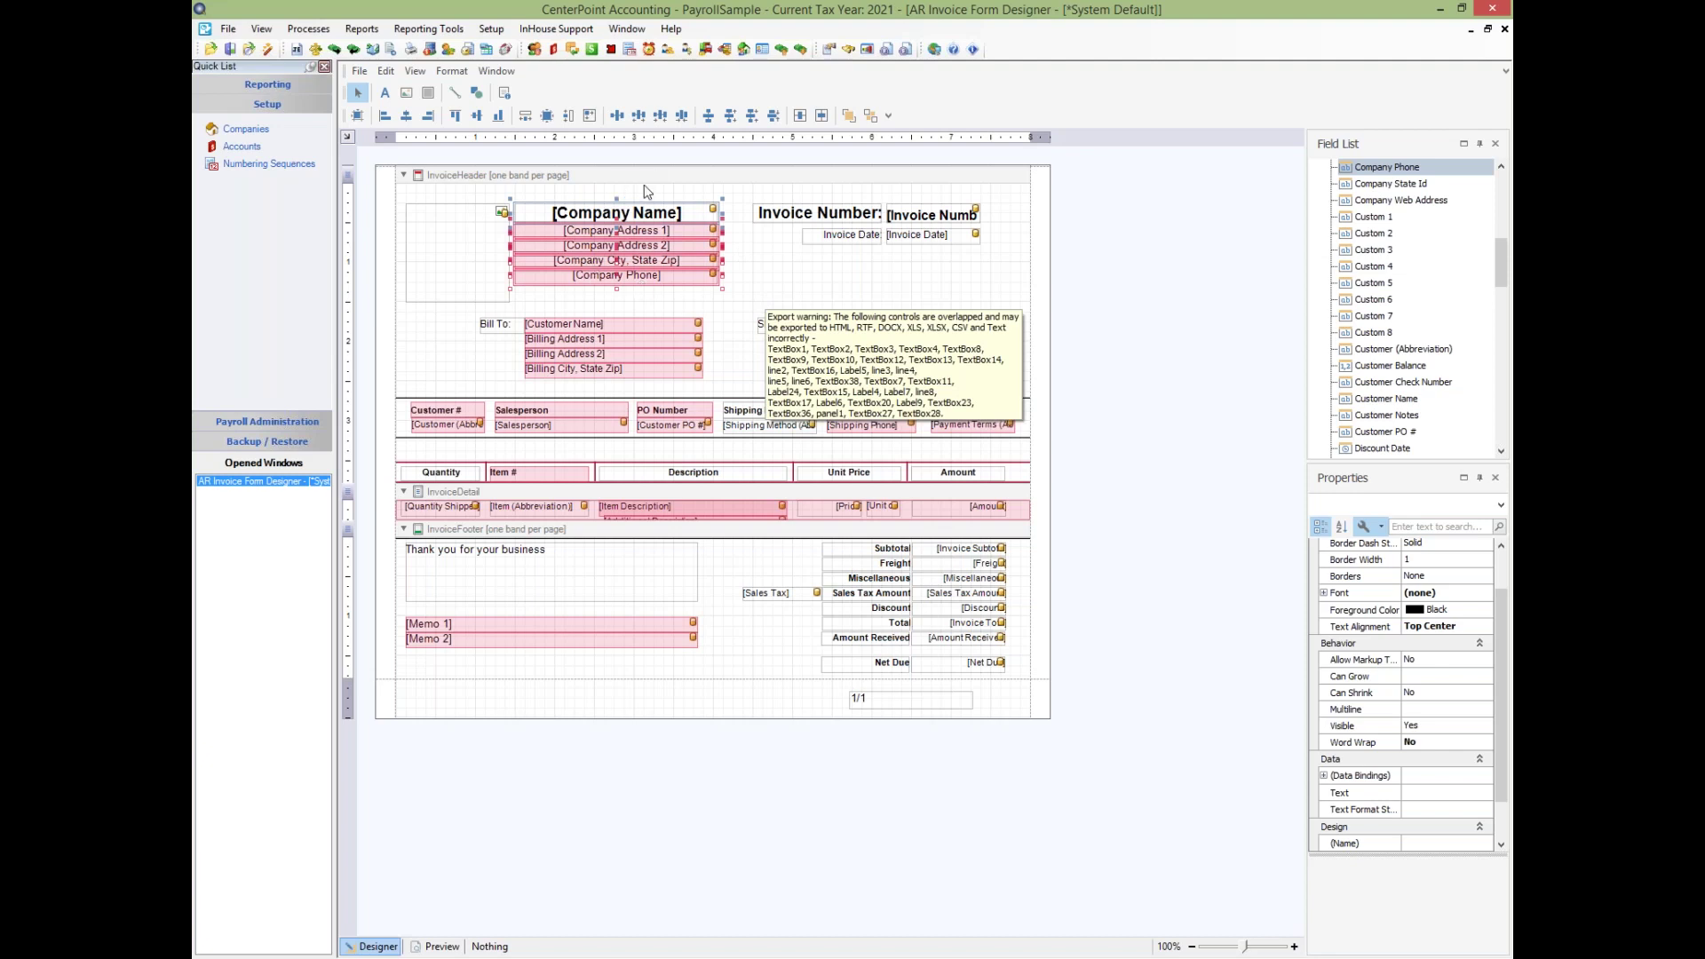
Right-justify the text of the selected company fields in the invoice header
left_click(450, 72)
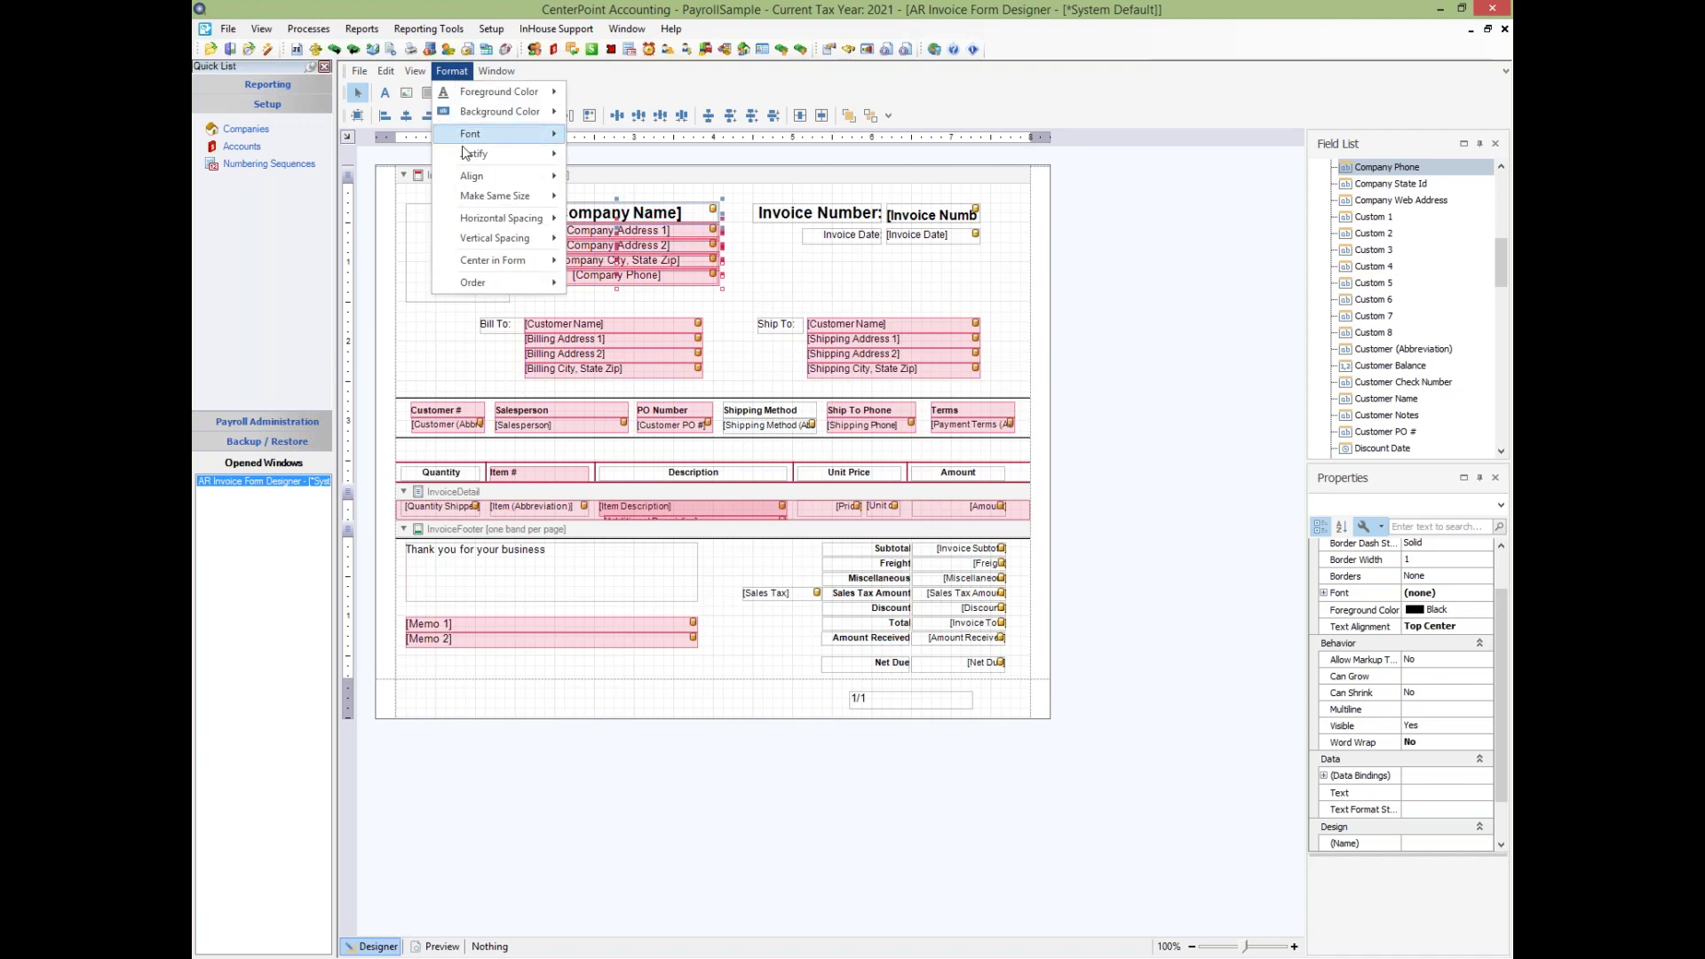
mouse_move(468, 157)
left_click(591, 198)
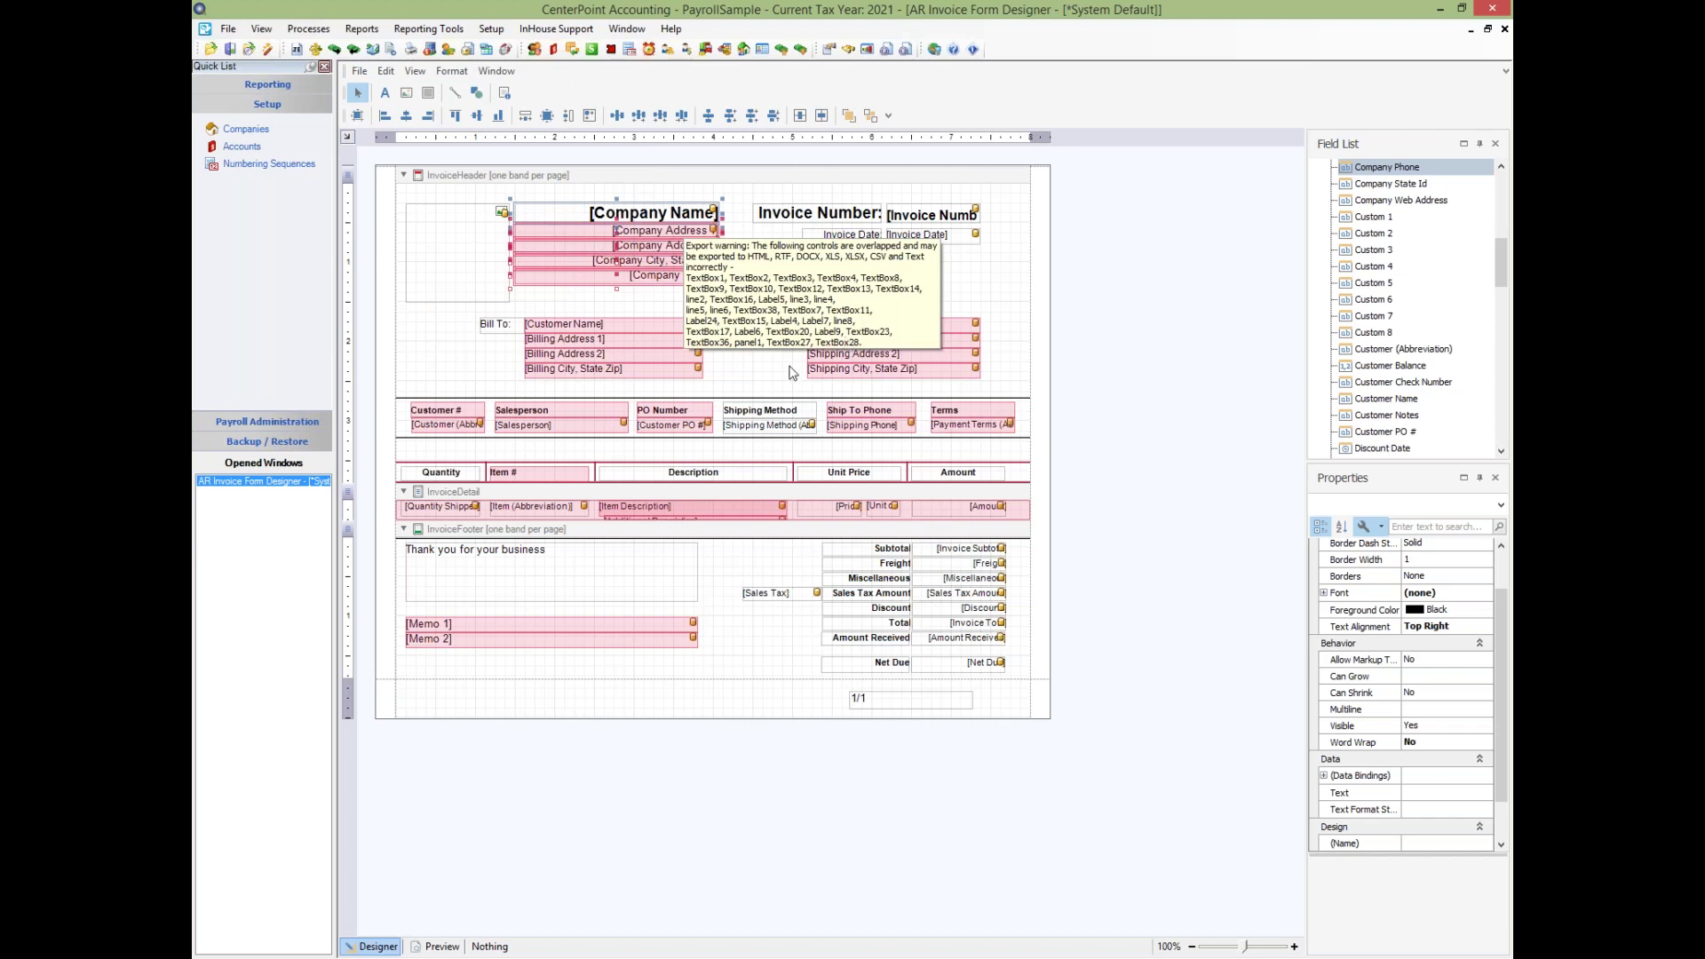
Left-justify the text of the selected company fields in the invoice header
left_click(451, 74)
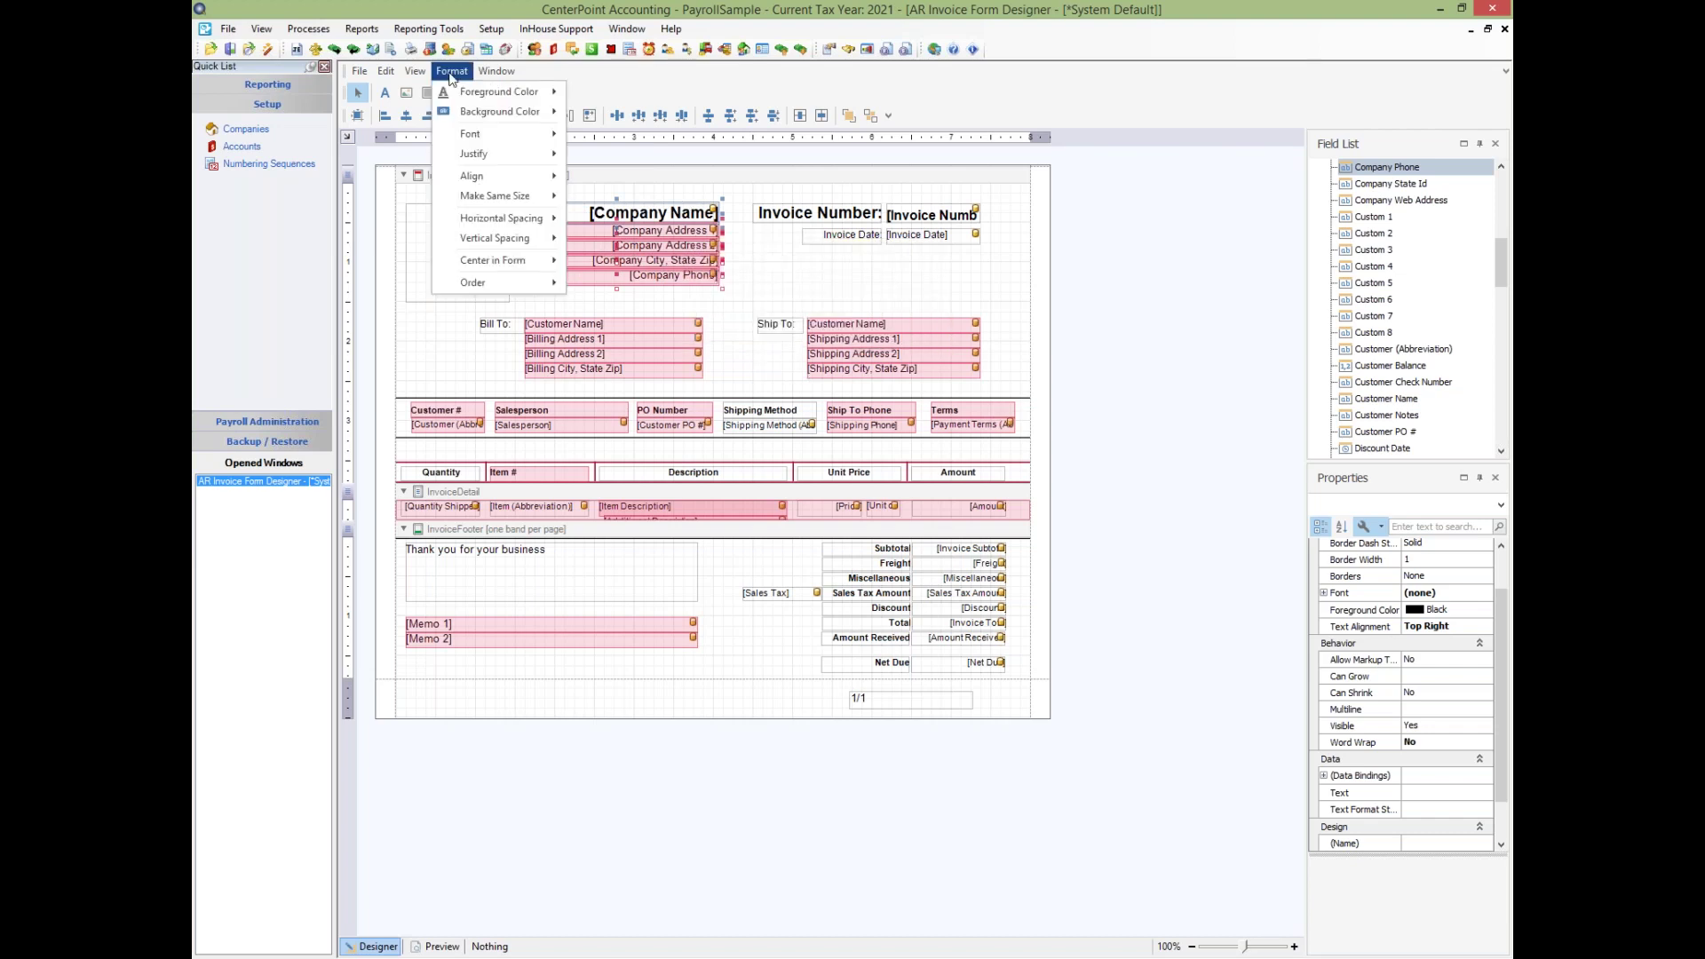
mouse_move(505, 159)
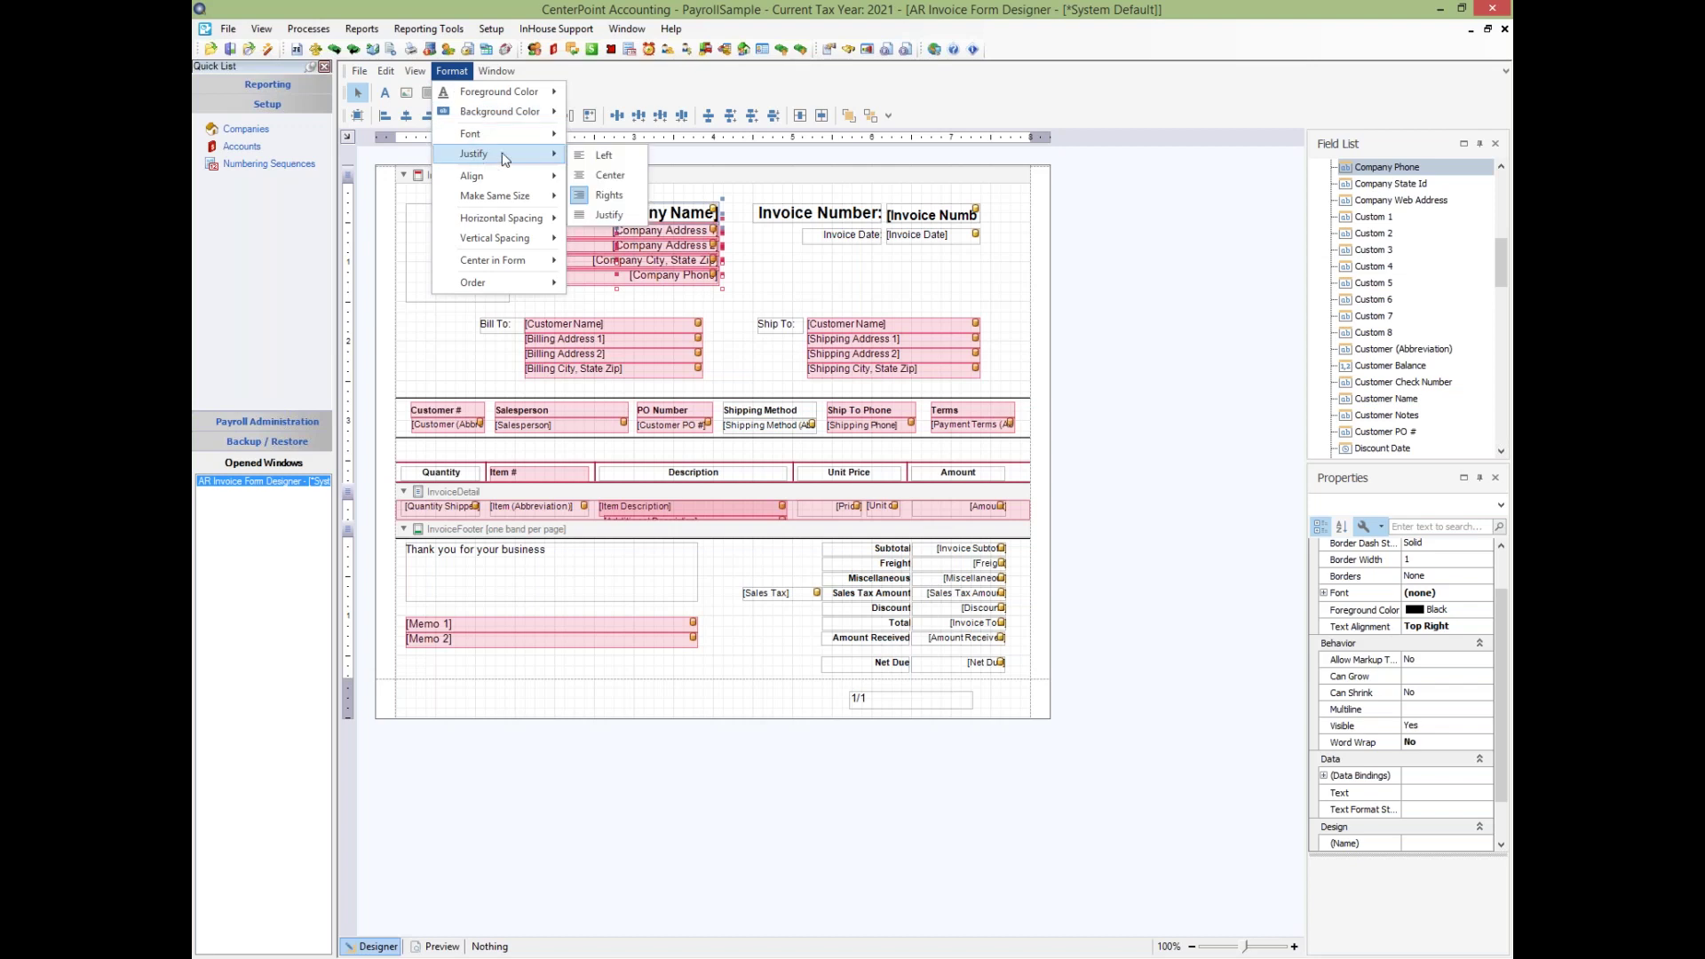
left_click(603, 156)
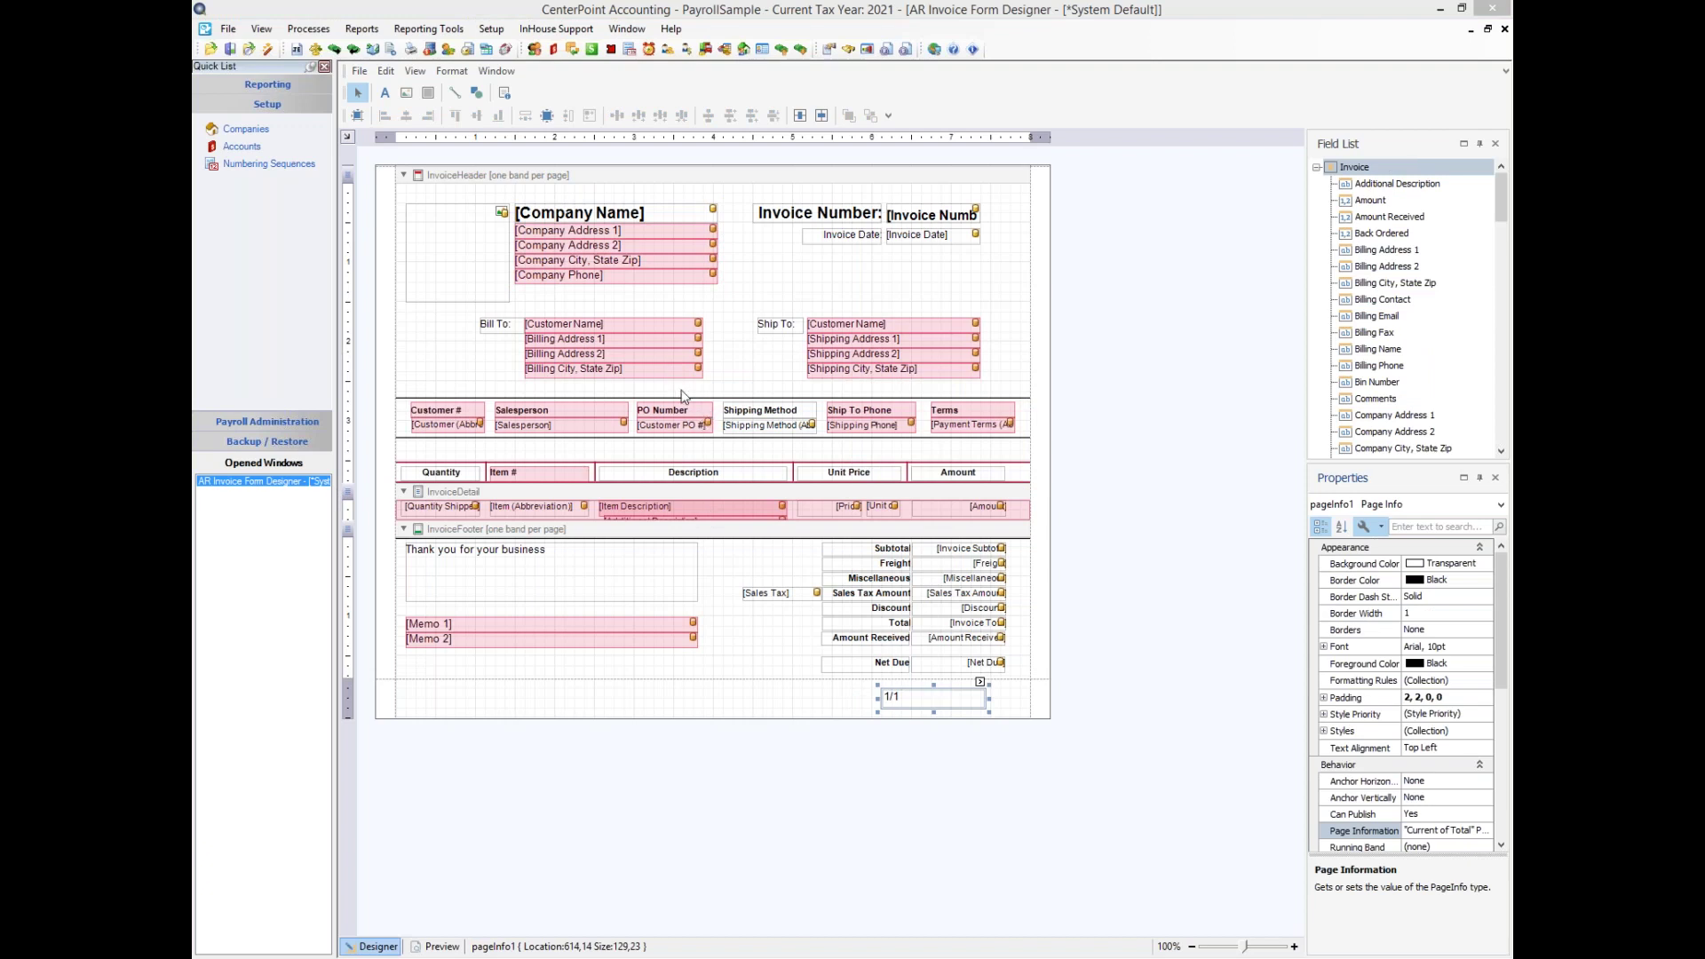
Move the Company City, State Zip and Company Phone fields slightly lower and left-align them with the two company address fields
left_click_drag(585, 284, 496, 293)
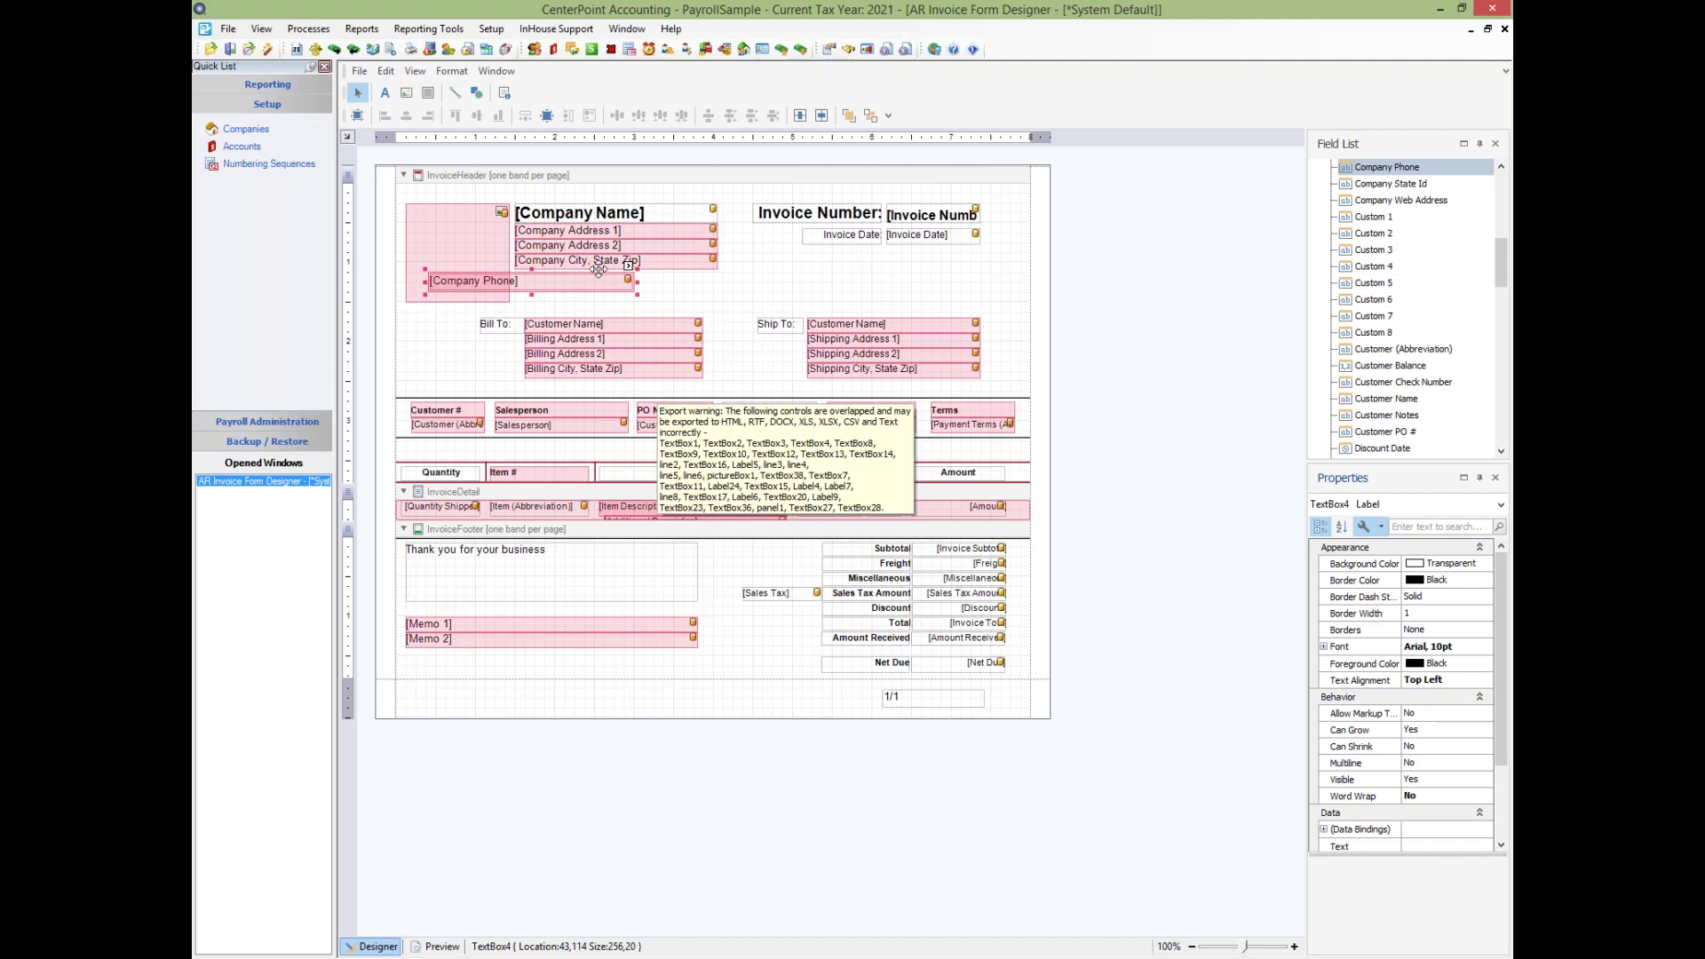
mouse_move(567, 284)
left_mouse_down()
mouse_move(708, 298)
mouse_move(642, 262)
mouse_move(546, 301)
left_mouse_up()
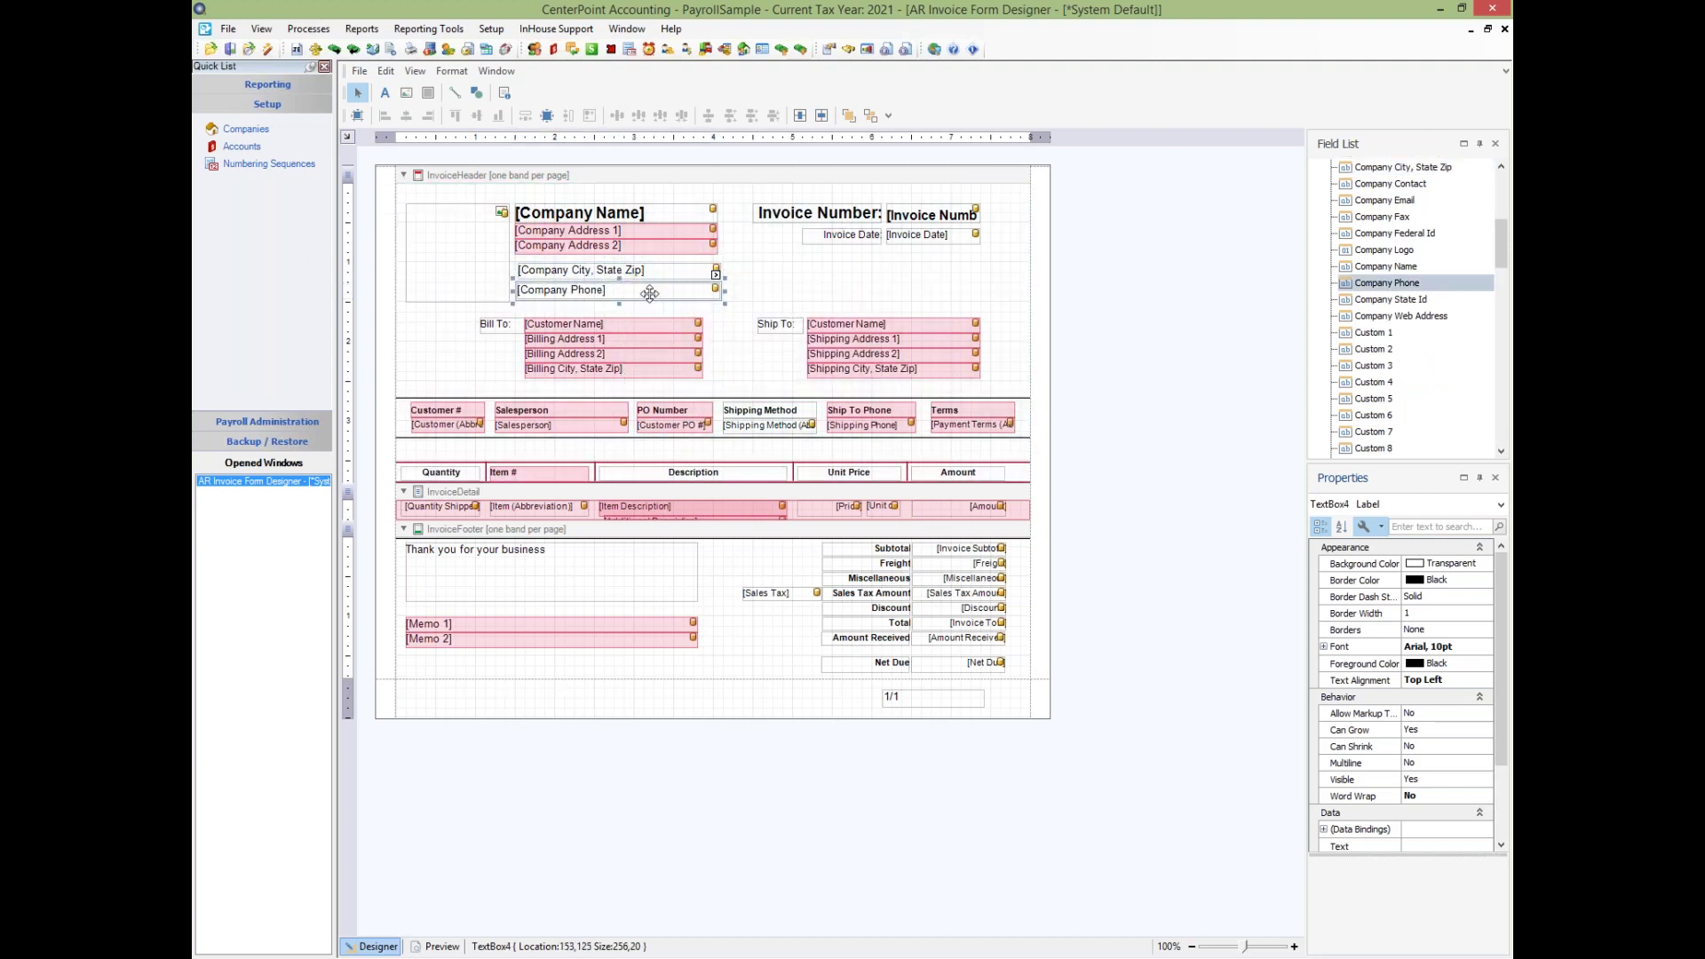
left_click(753, 309)
left_click_drag(734, 309, 637, 230)
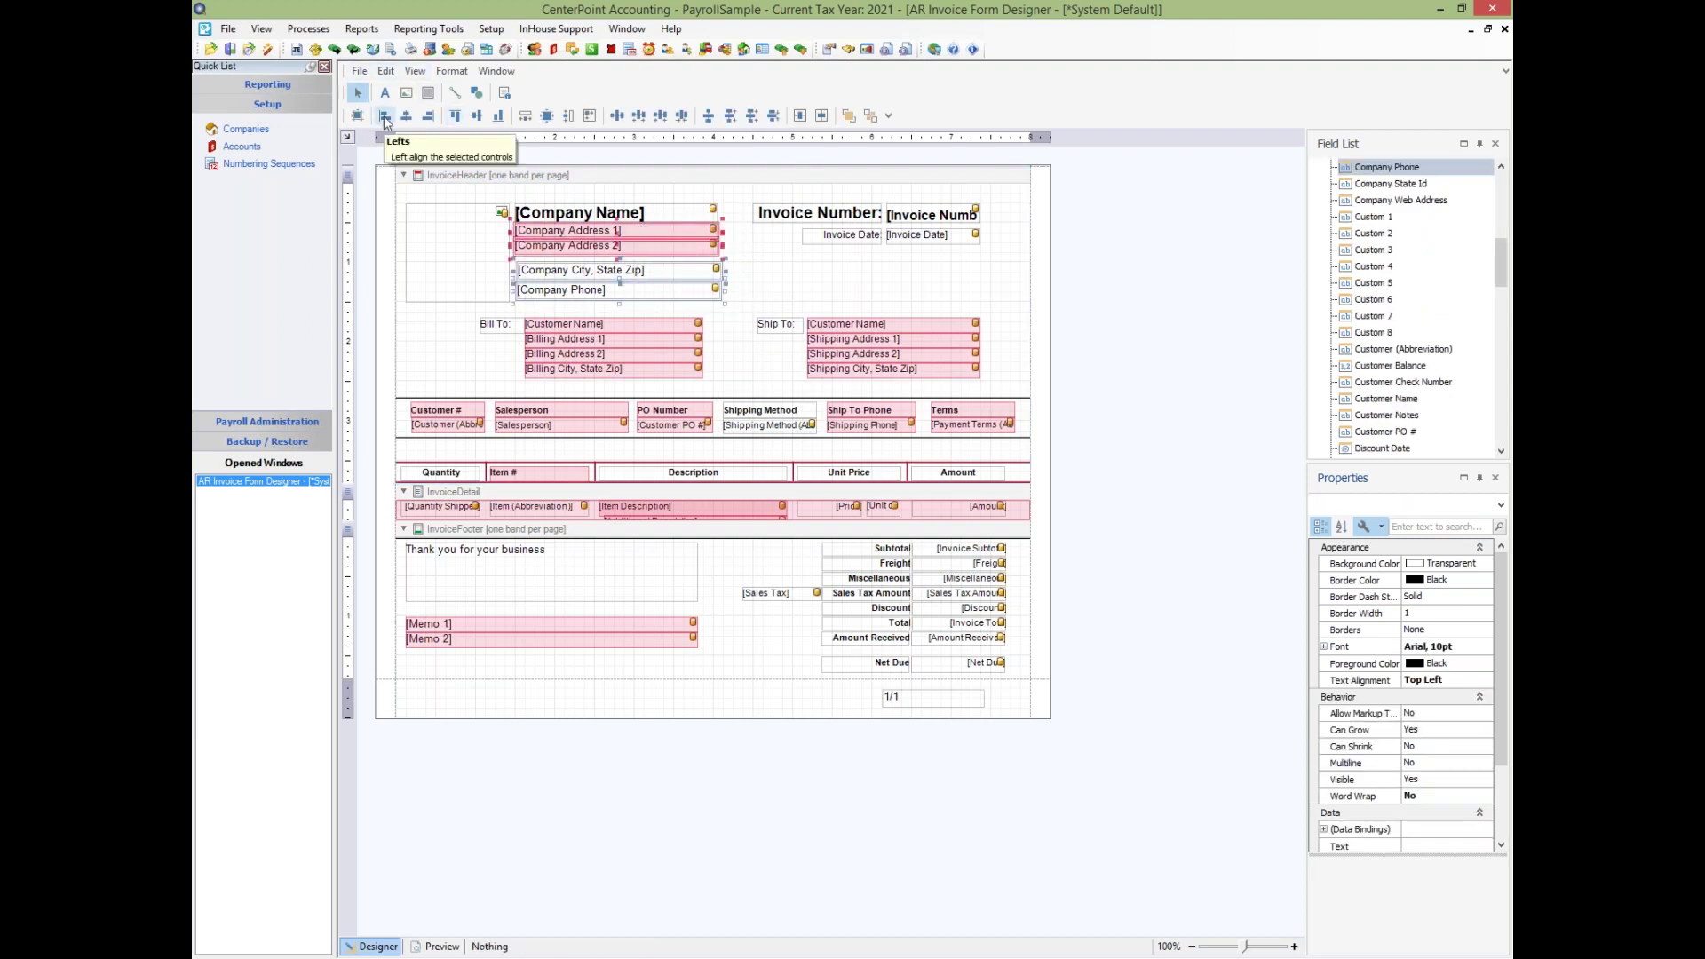
left_click(383, 115)
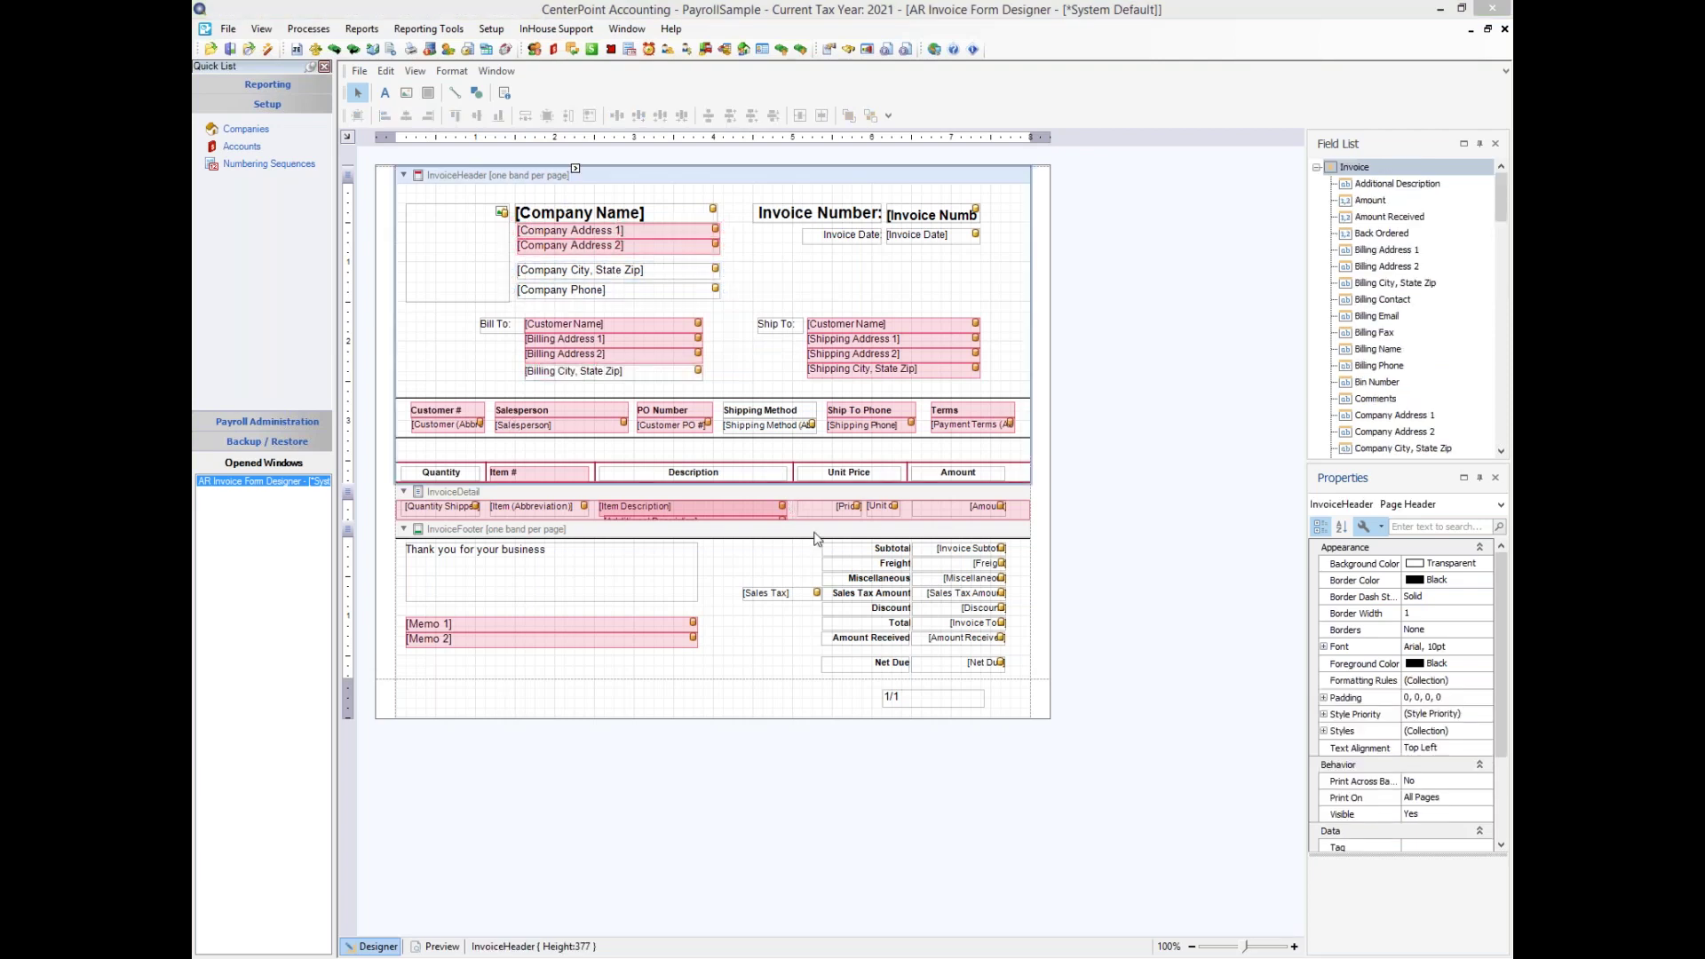
Move the Billing City, State Zip field slightly lower and left-align it with the Customer Name and billing address fields
left_click(623, 377)
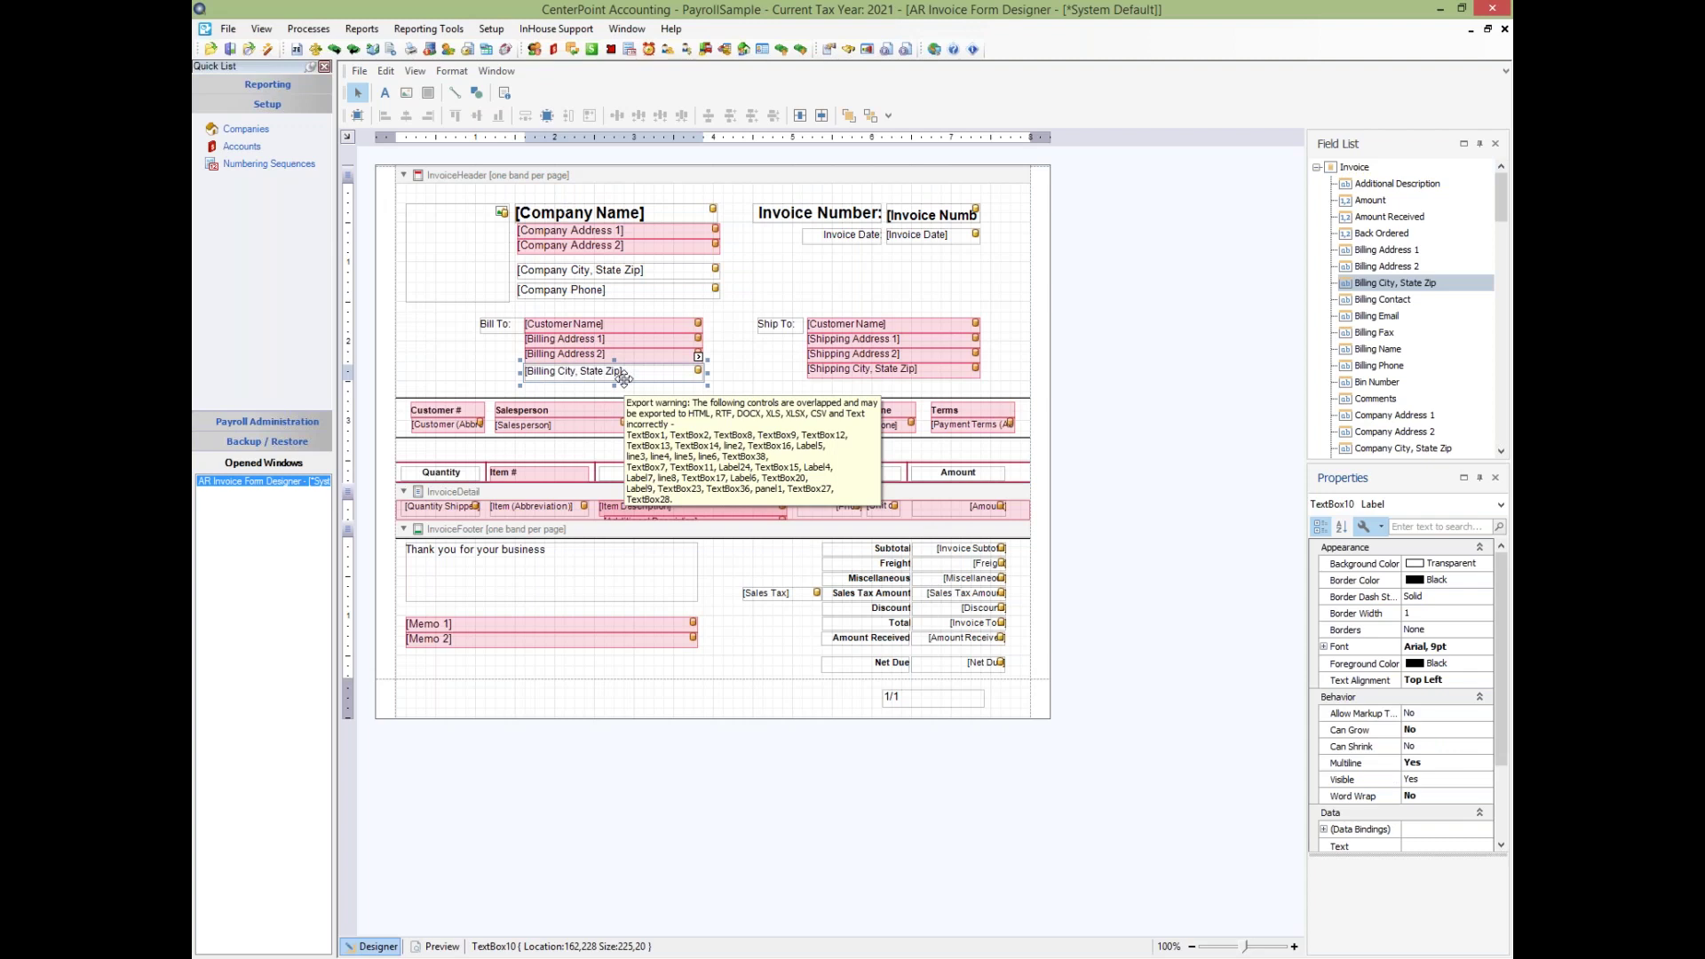
left_click_drag(623, 377, 572, 390)
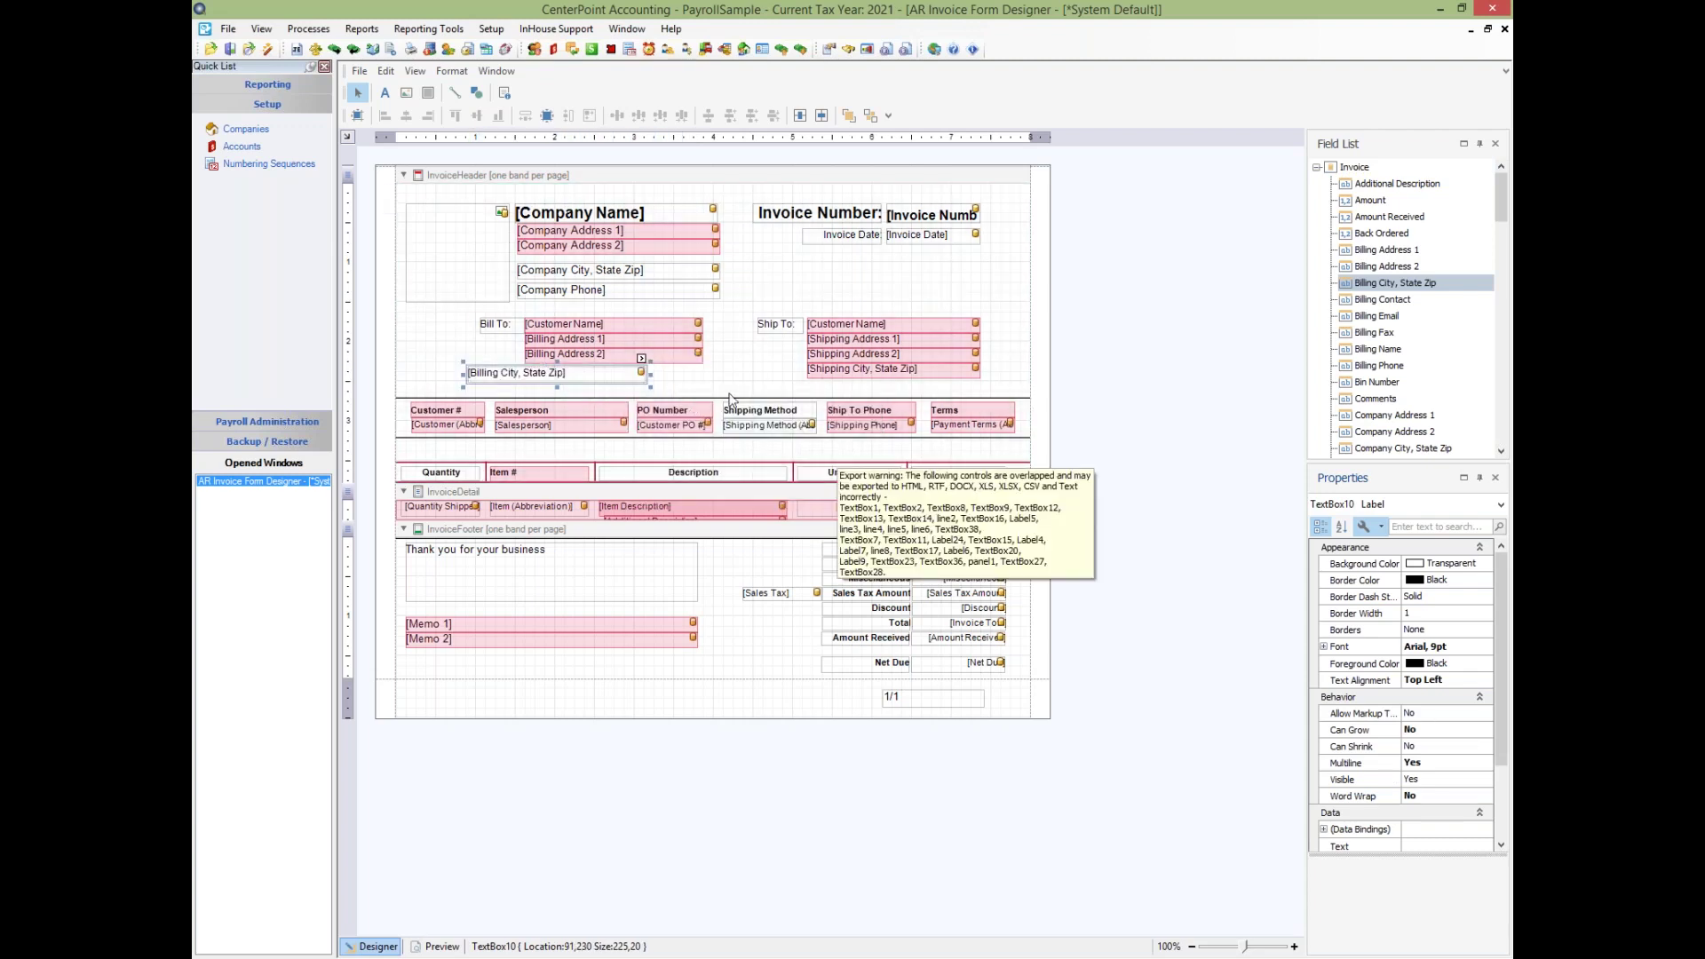
left_click_drag(711, 391, 607, 327)
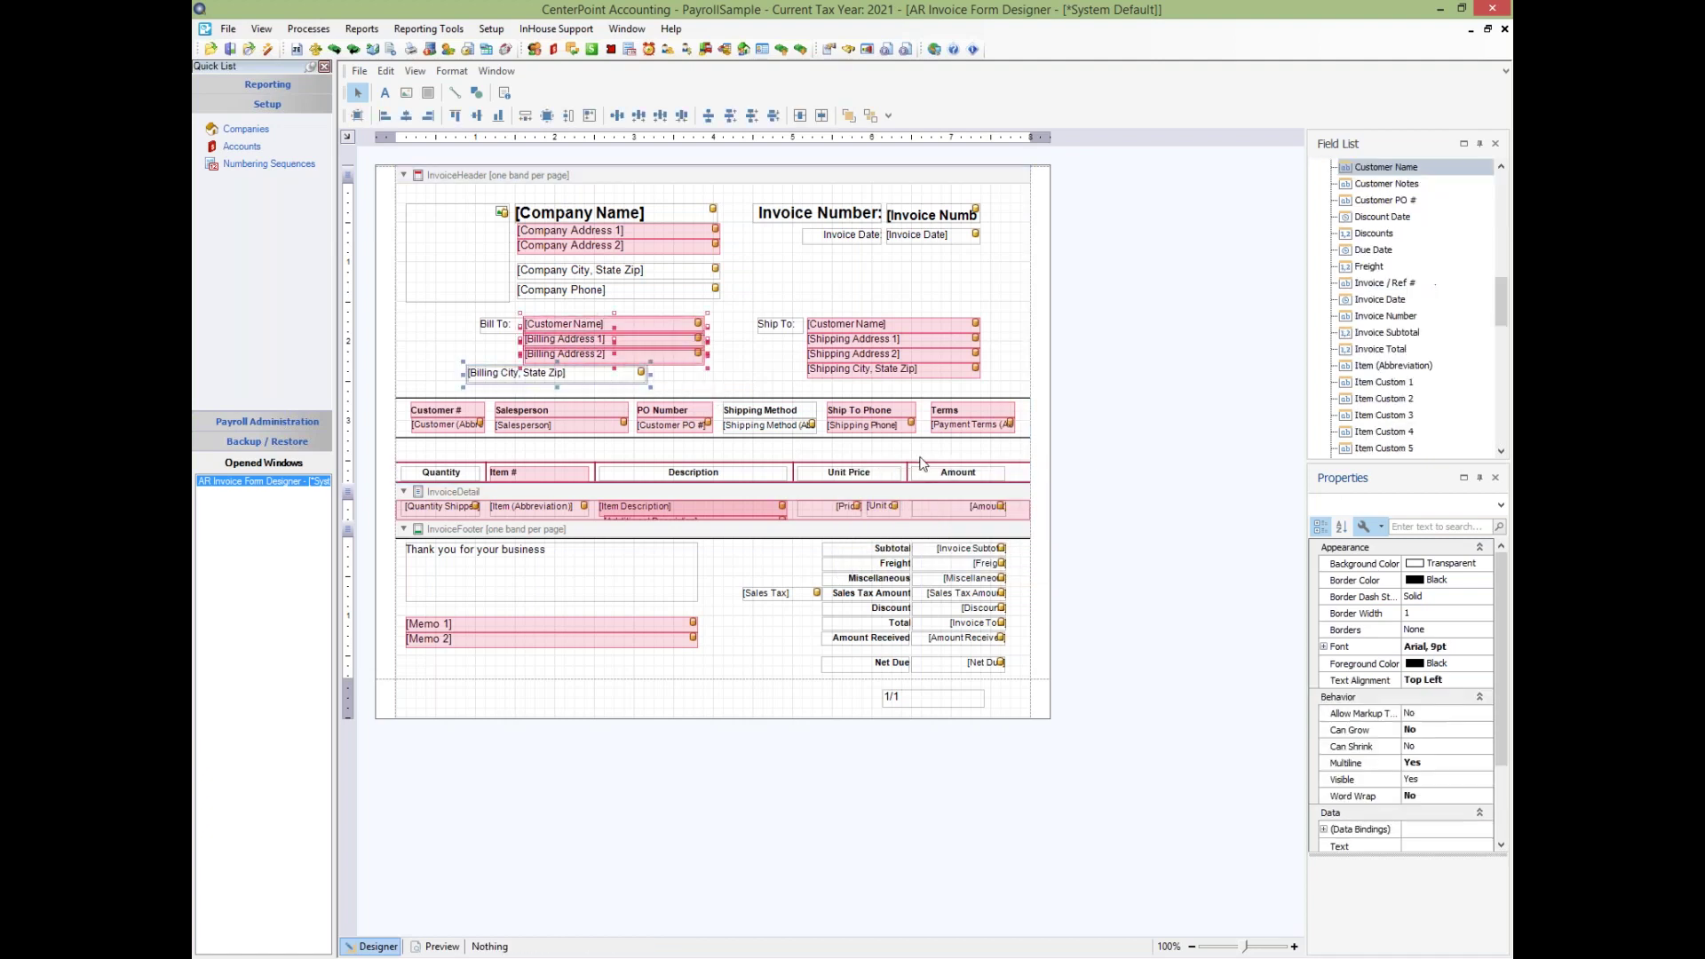
left_click(394, 119)
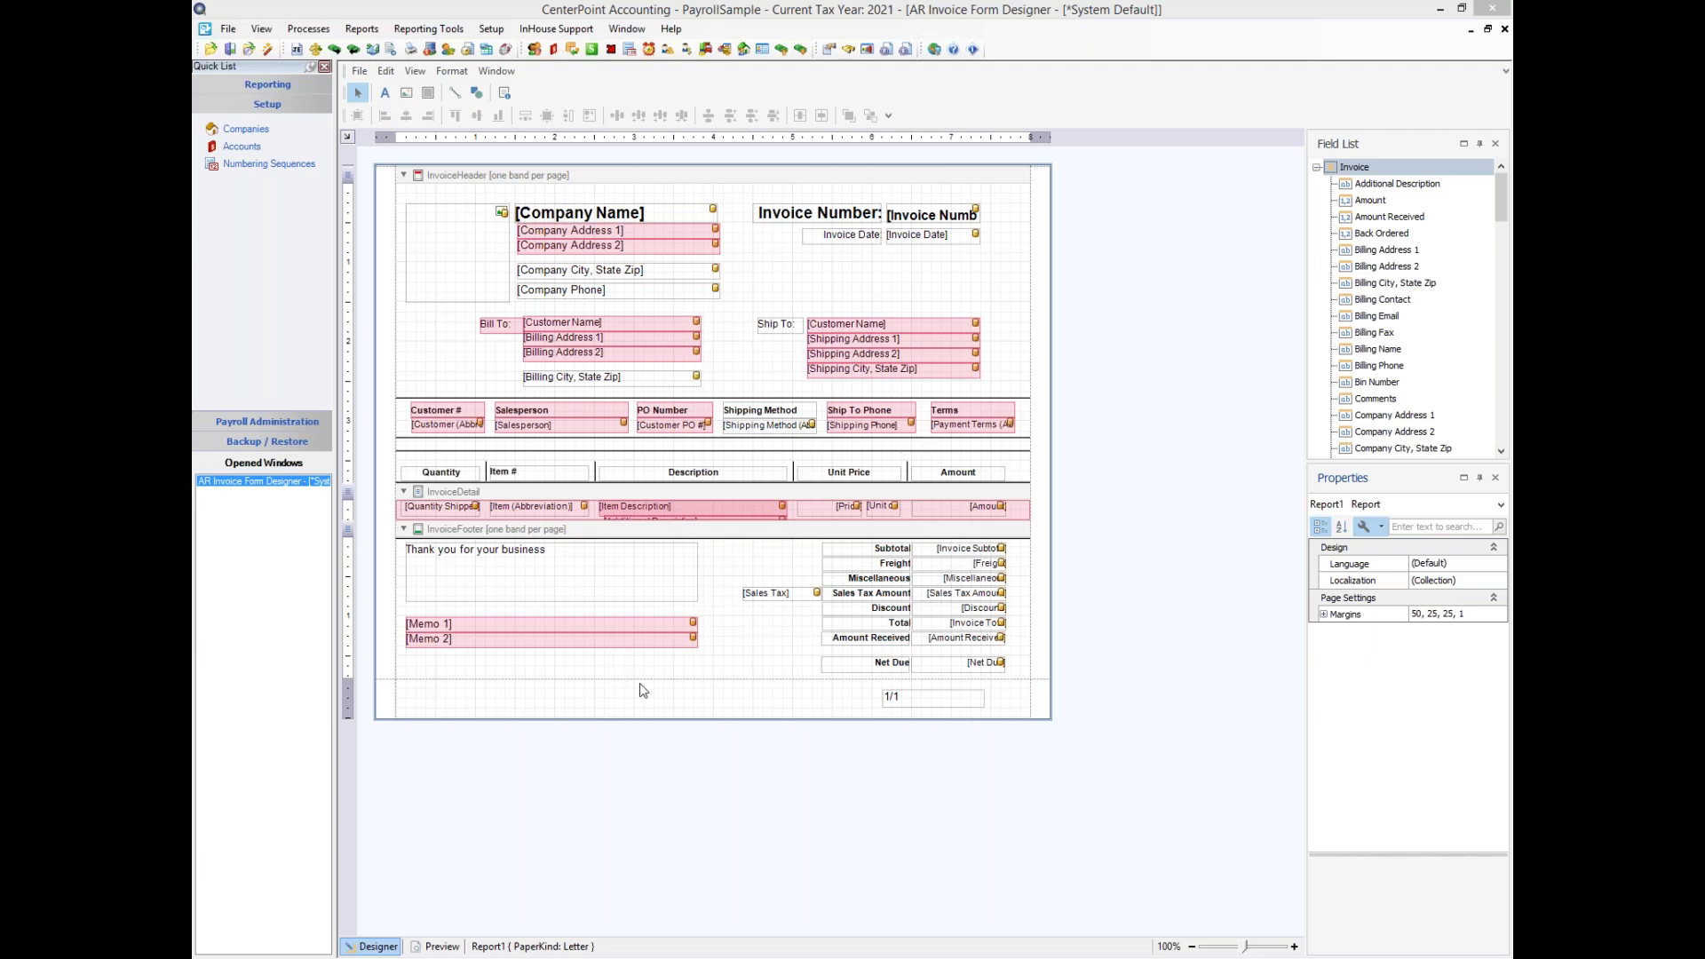
Align the item column headings and their vertical divider lines by their tops, middles and bottoms in turn
left_click_drag(423, 466, 1017, 488)
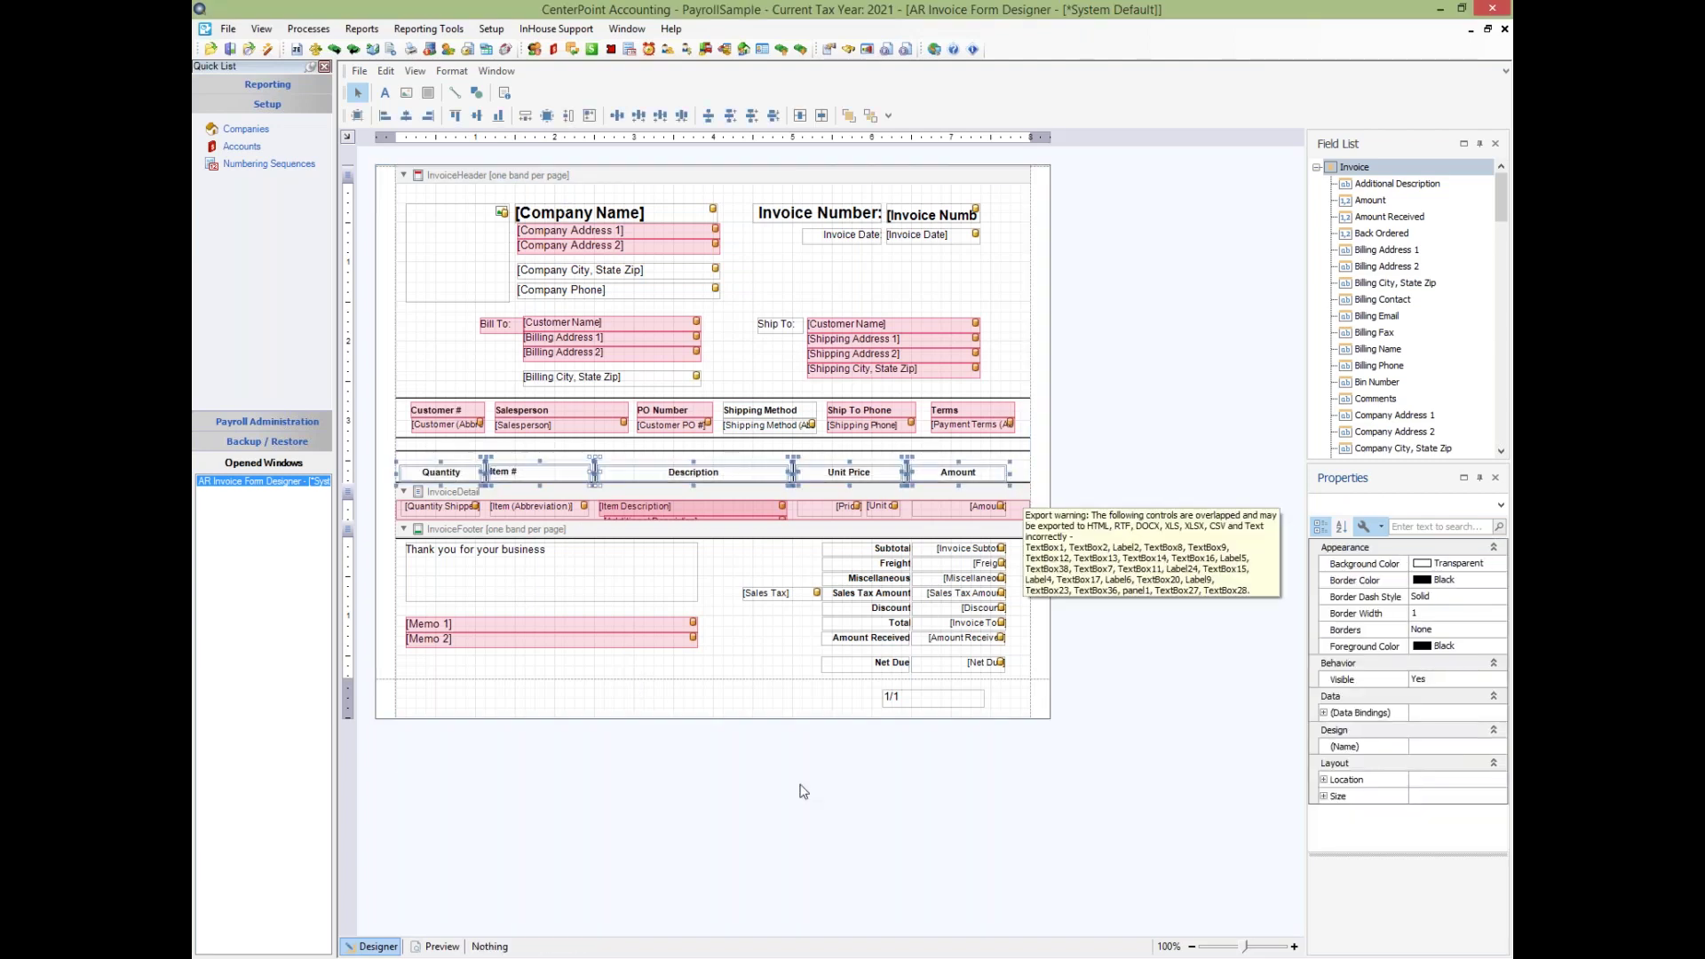
left_click(456, 116)
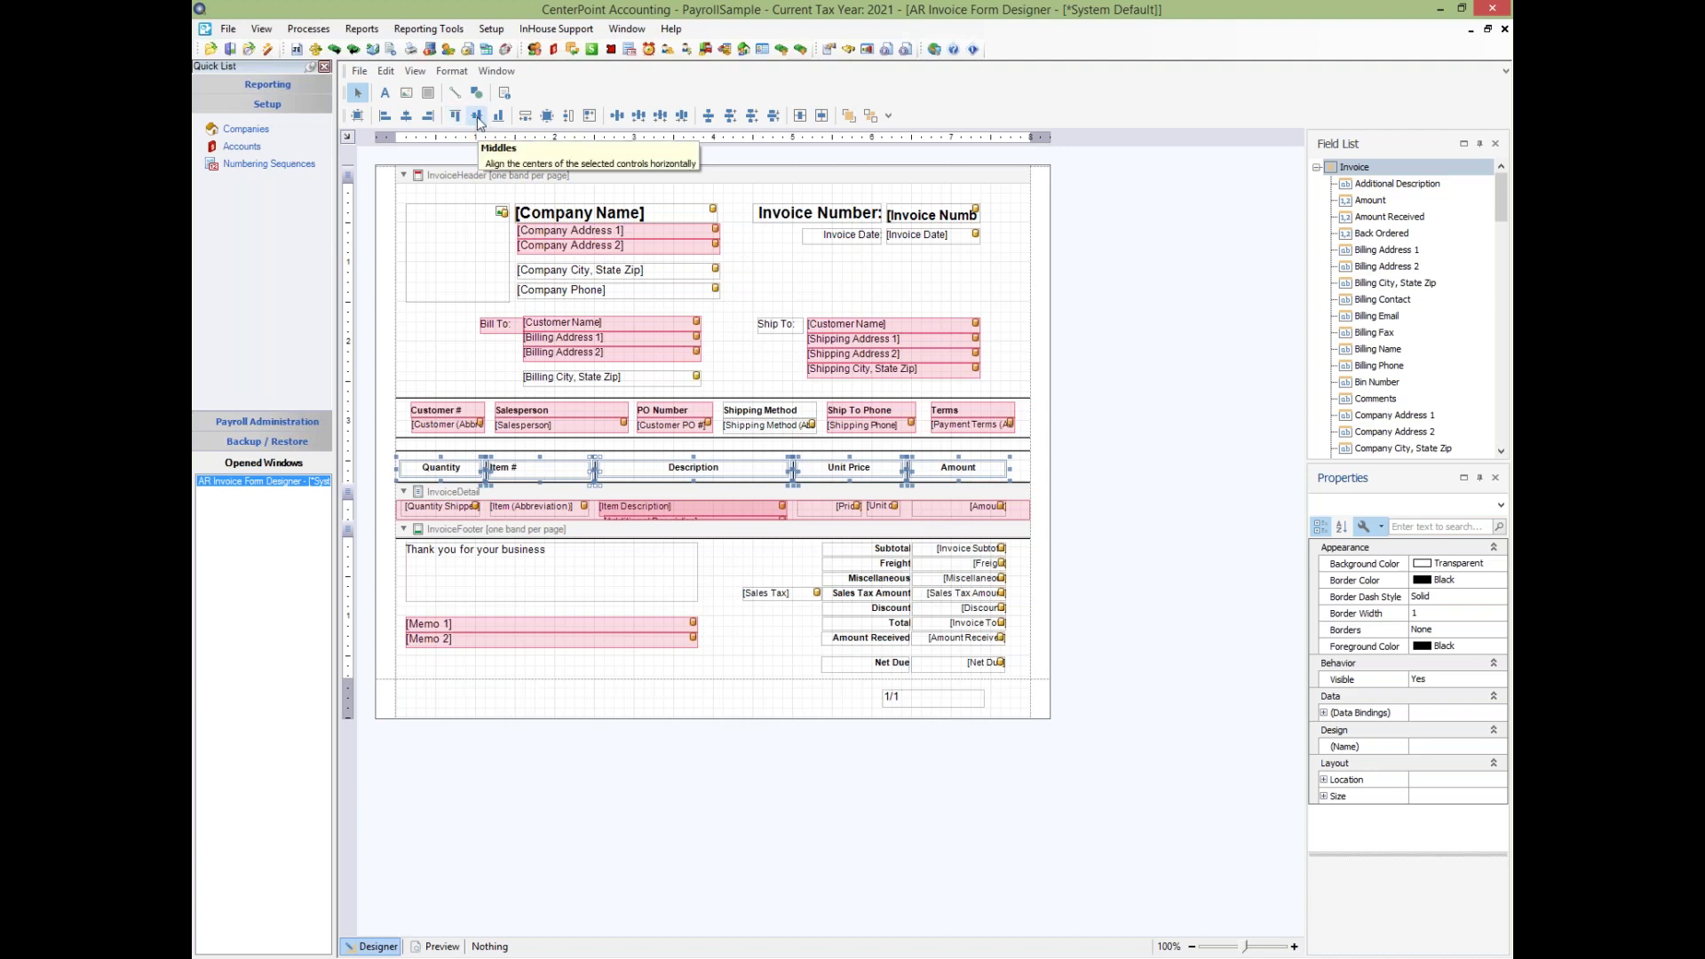
left_click(477, 116)
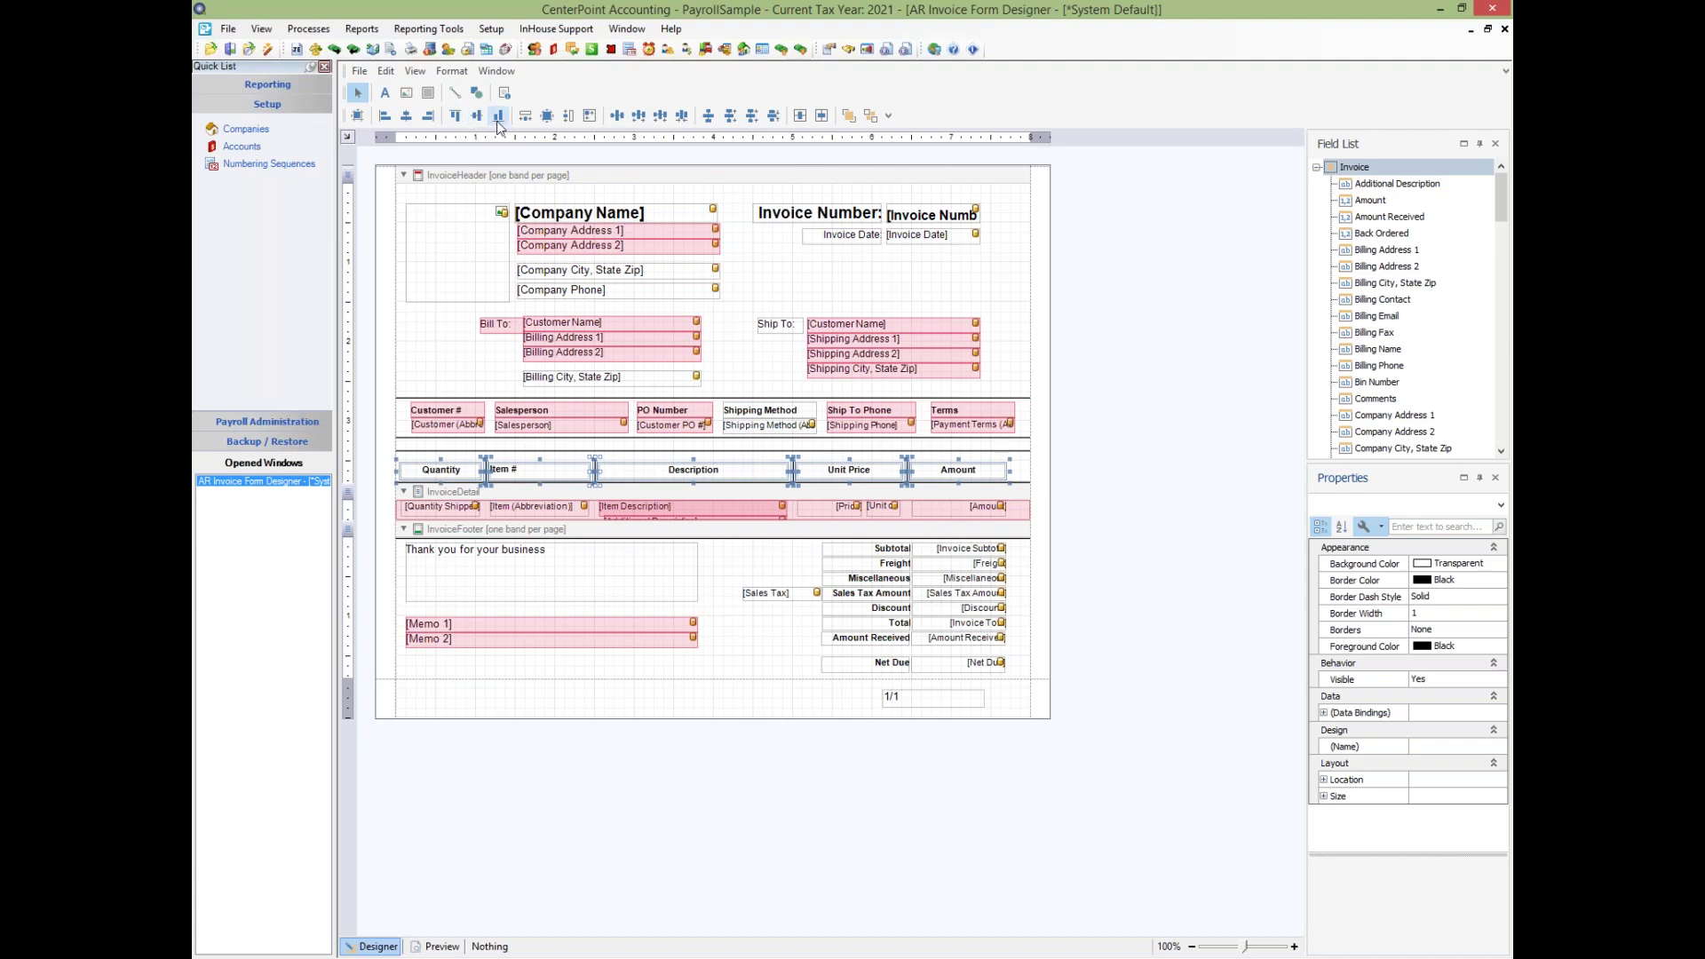
left_click(499, 119)
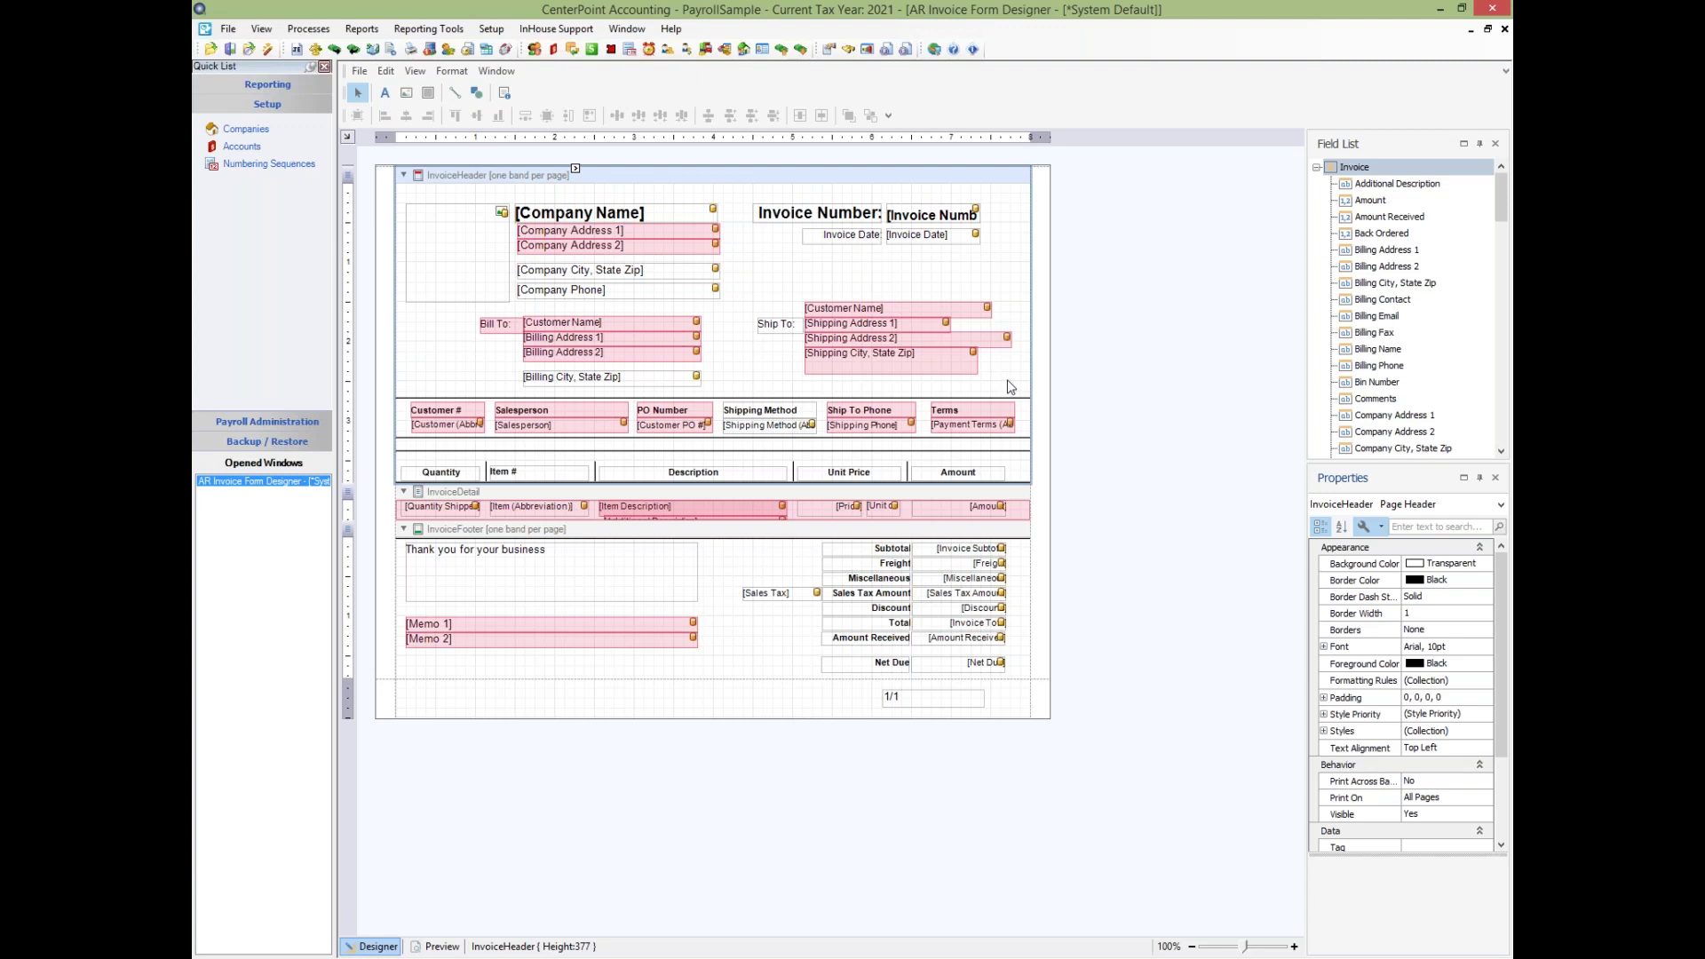
Make the four Ship To customer and shipping address fields the same width and the same height
left_click_drag(1007, 381, 802, 292)
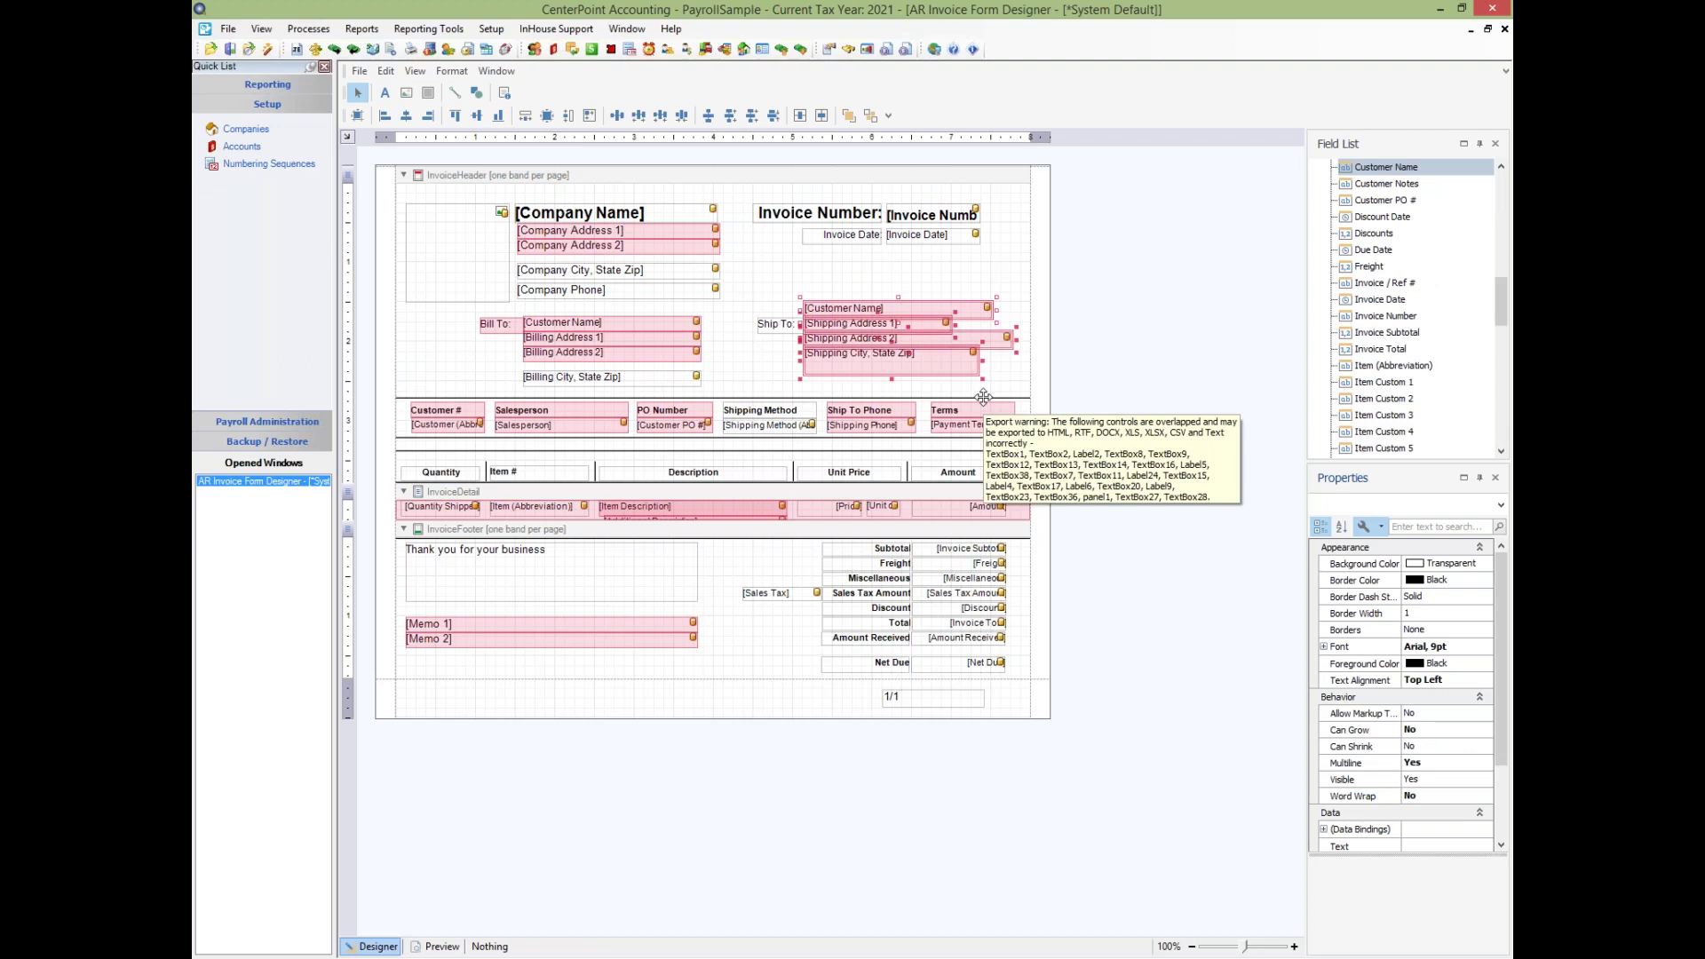
left_click(527, 118)
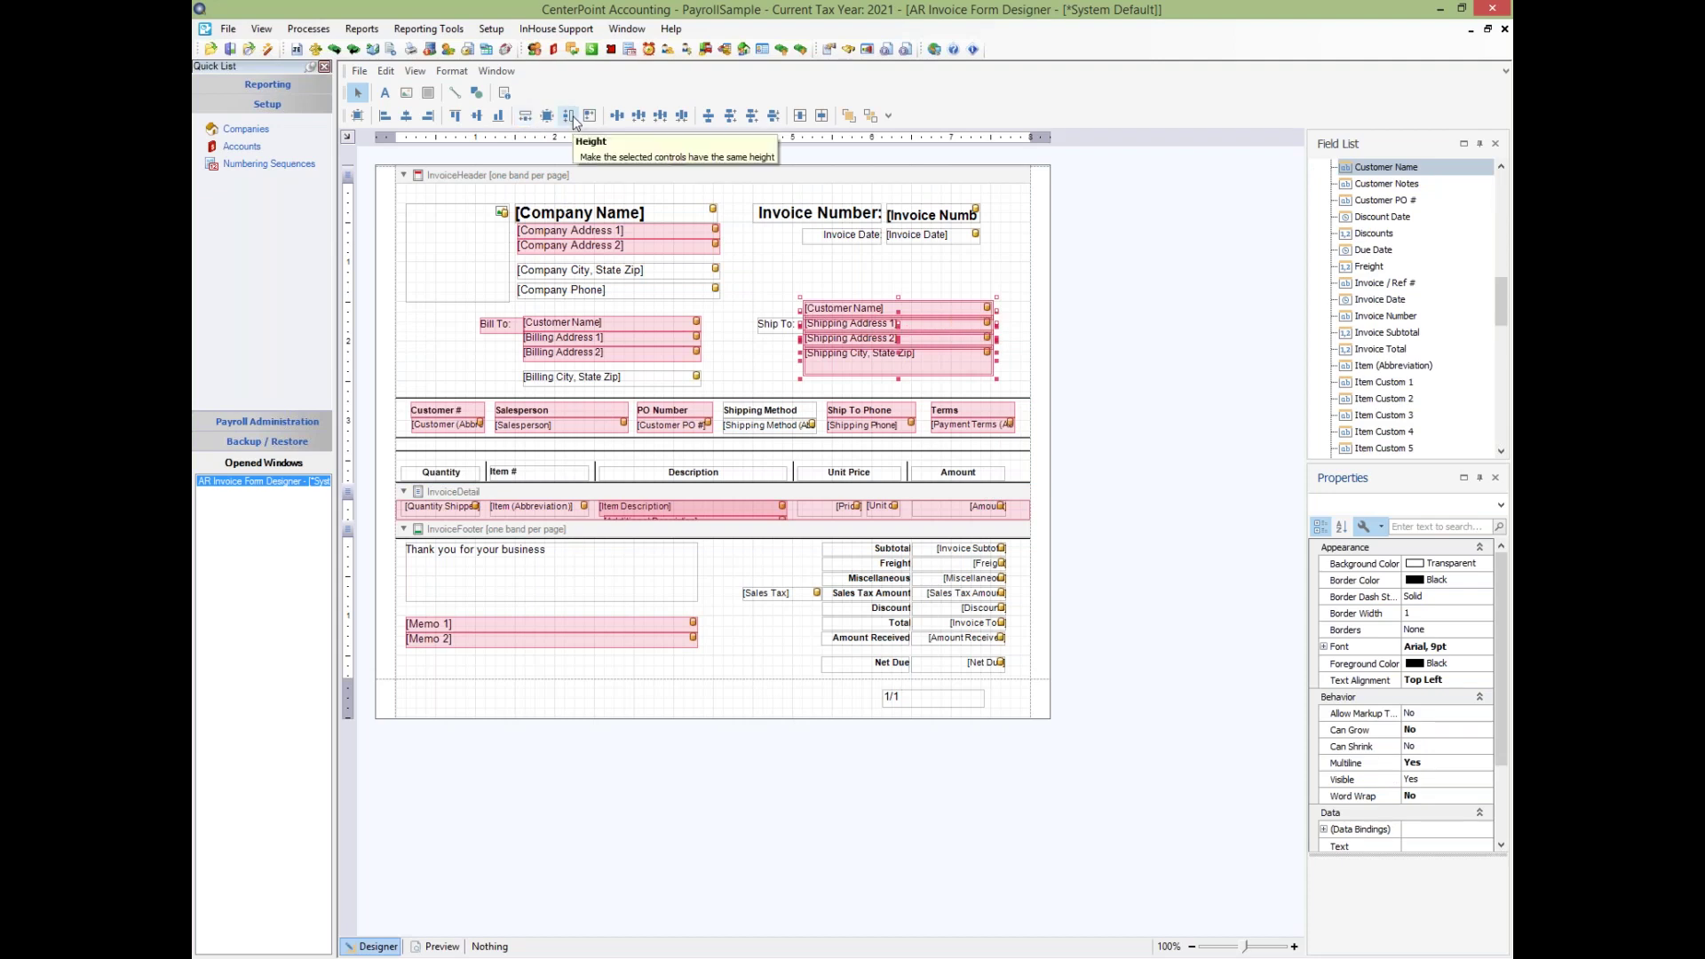
left_click(570, 118)
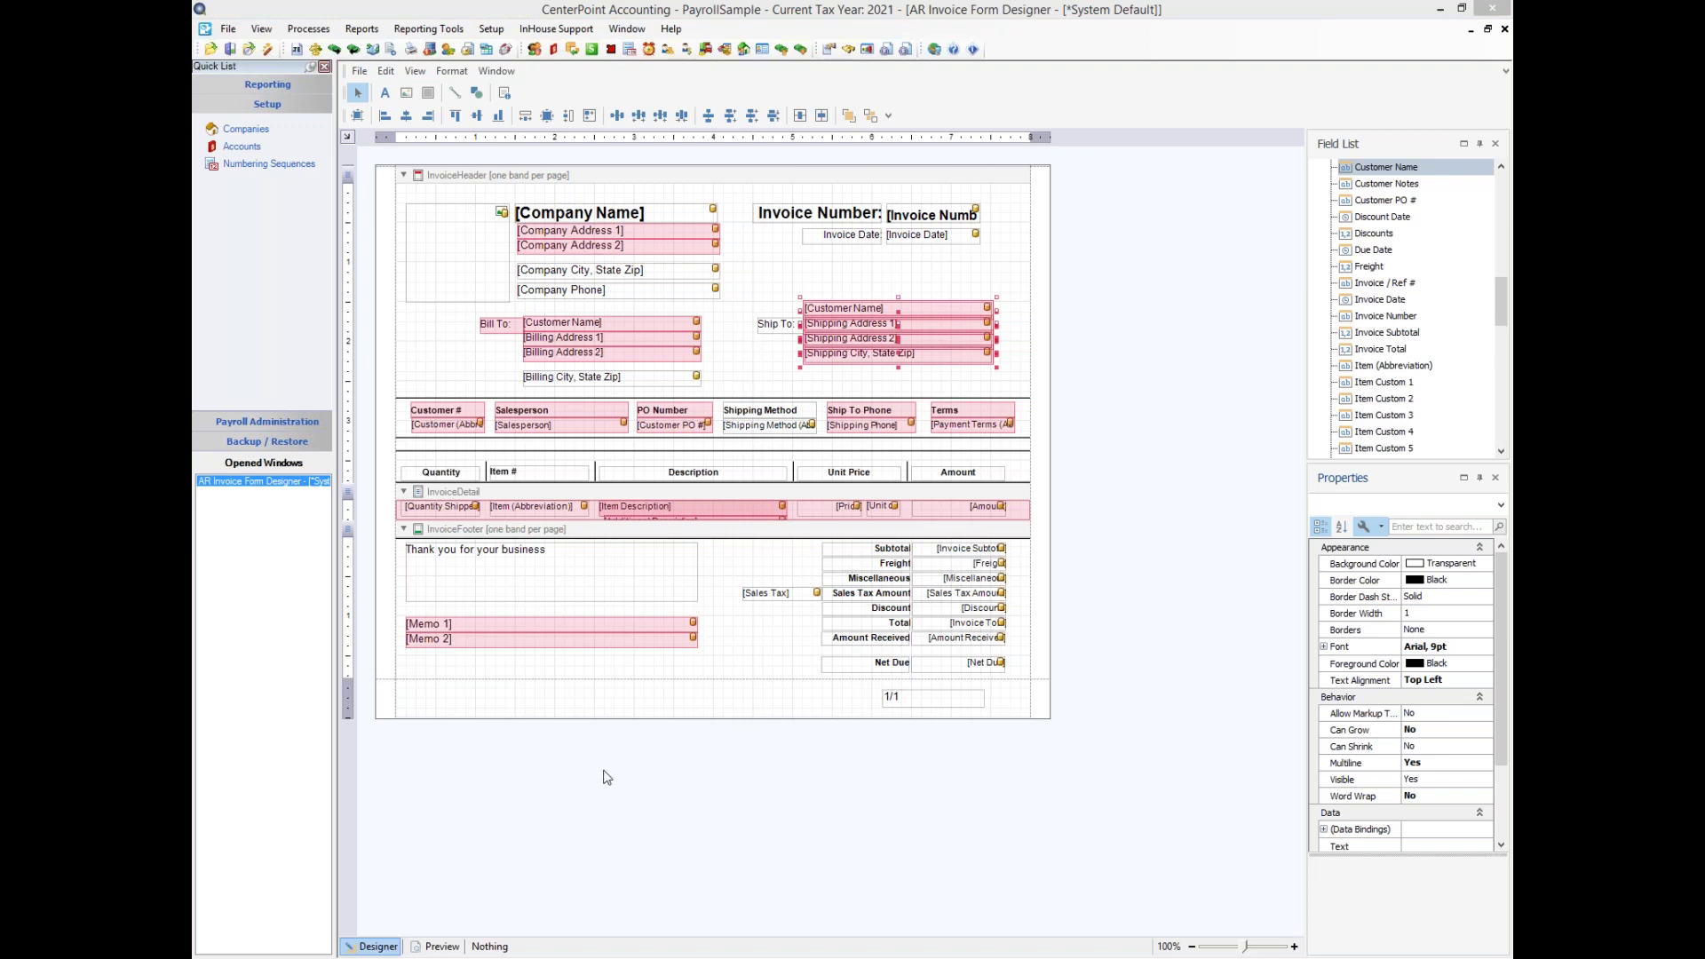
Move the horizontal line above the item column headings down to meet the vertical dividers, checking the invoice preview before and after
left_click(442, 946)
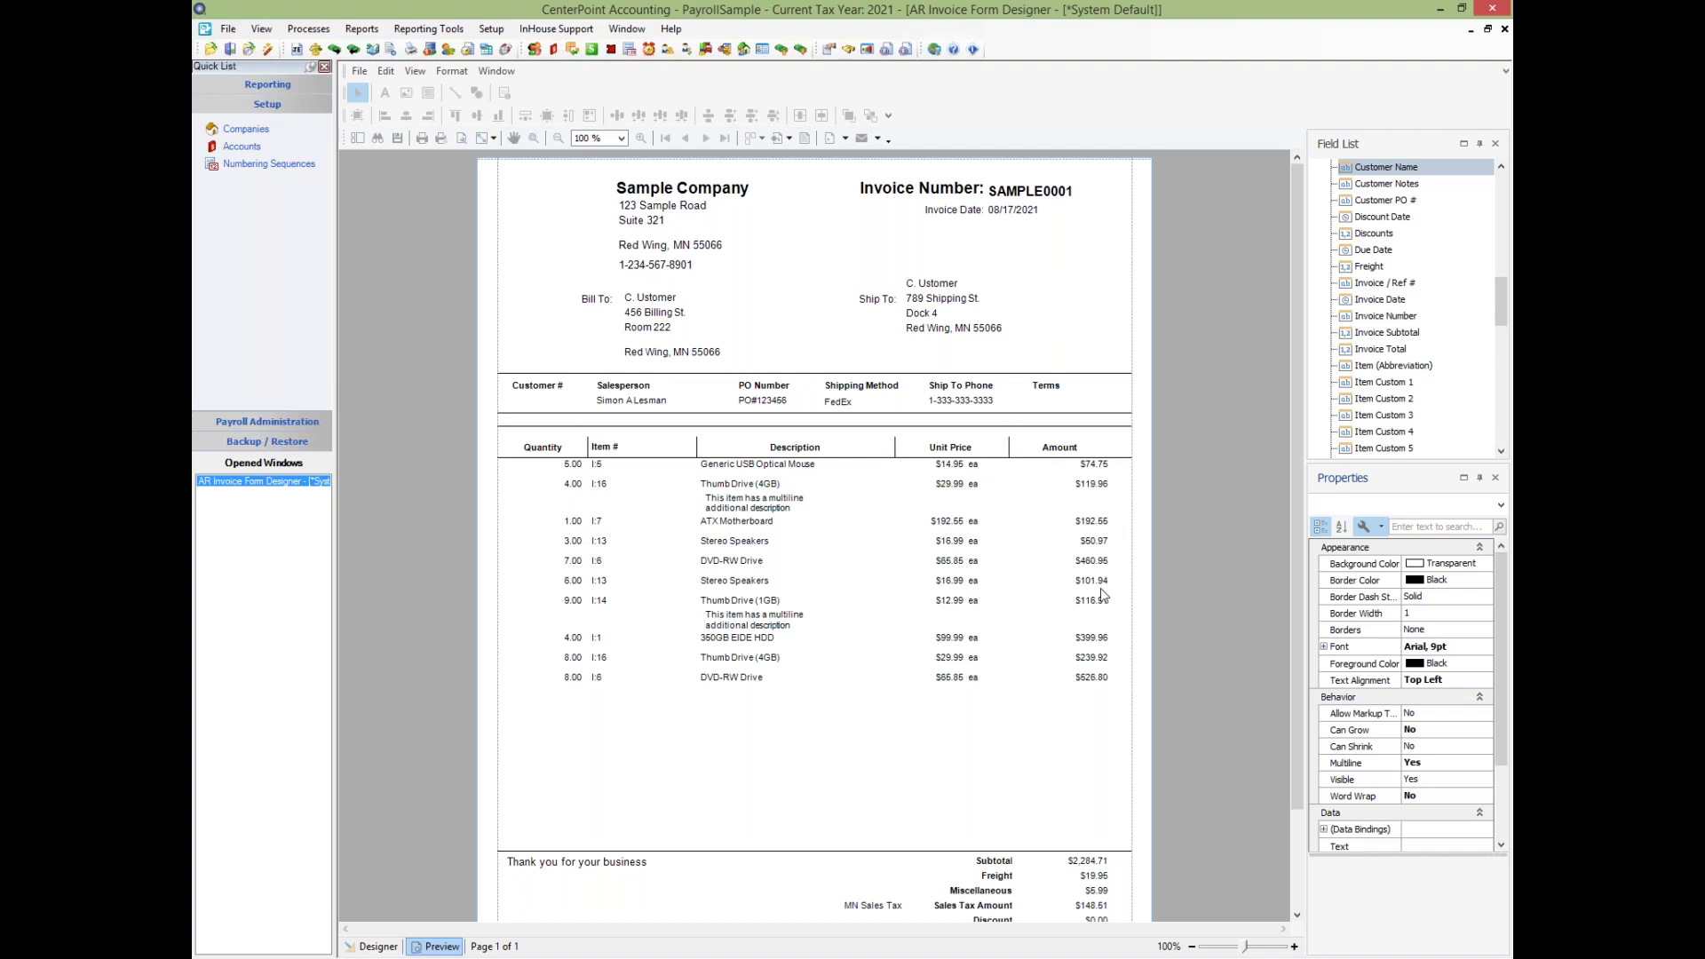
left_click(377, 946)
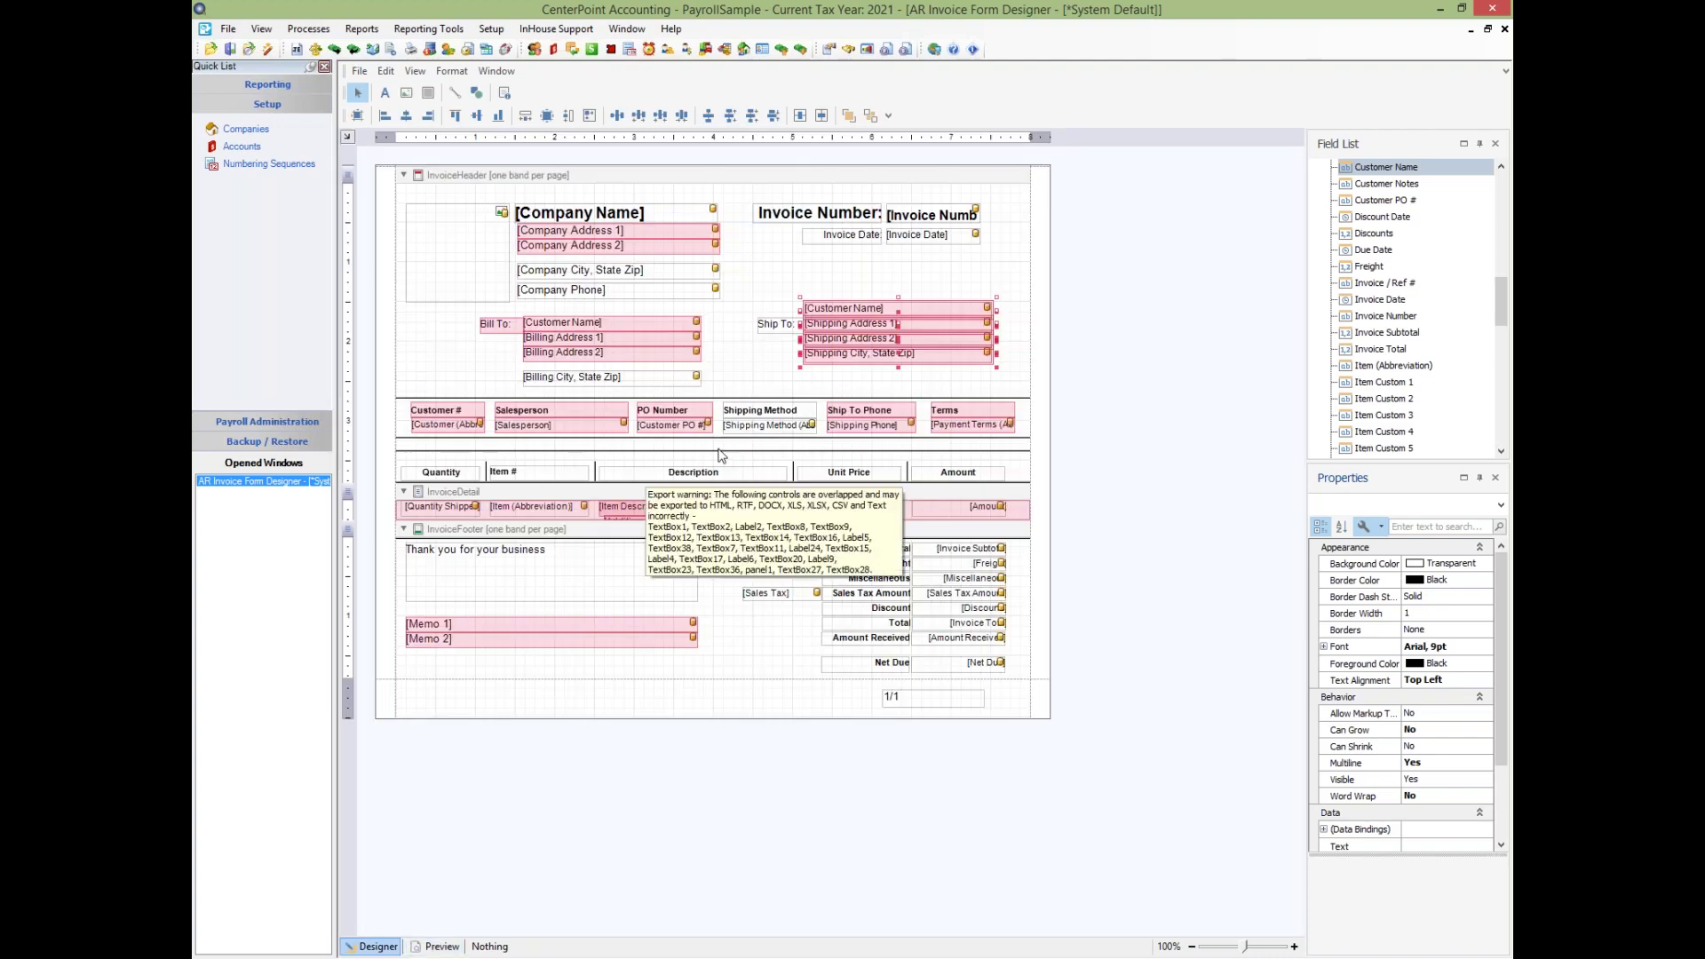
left_click(720, 452)
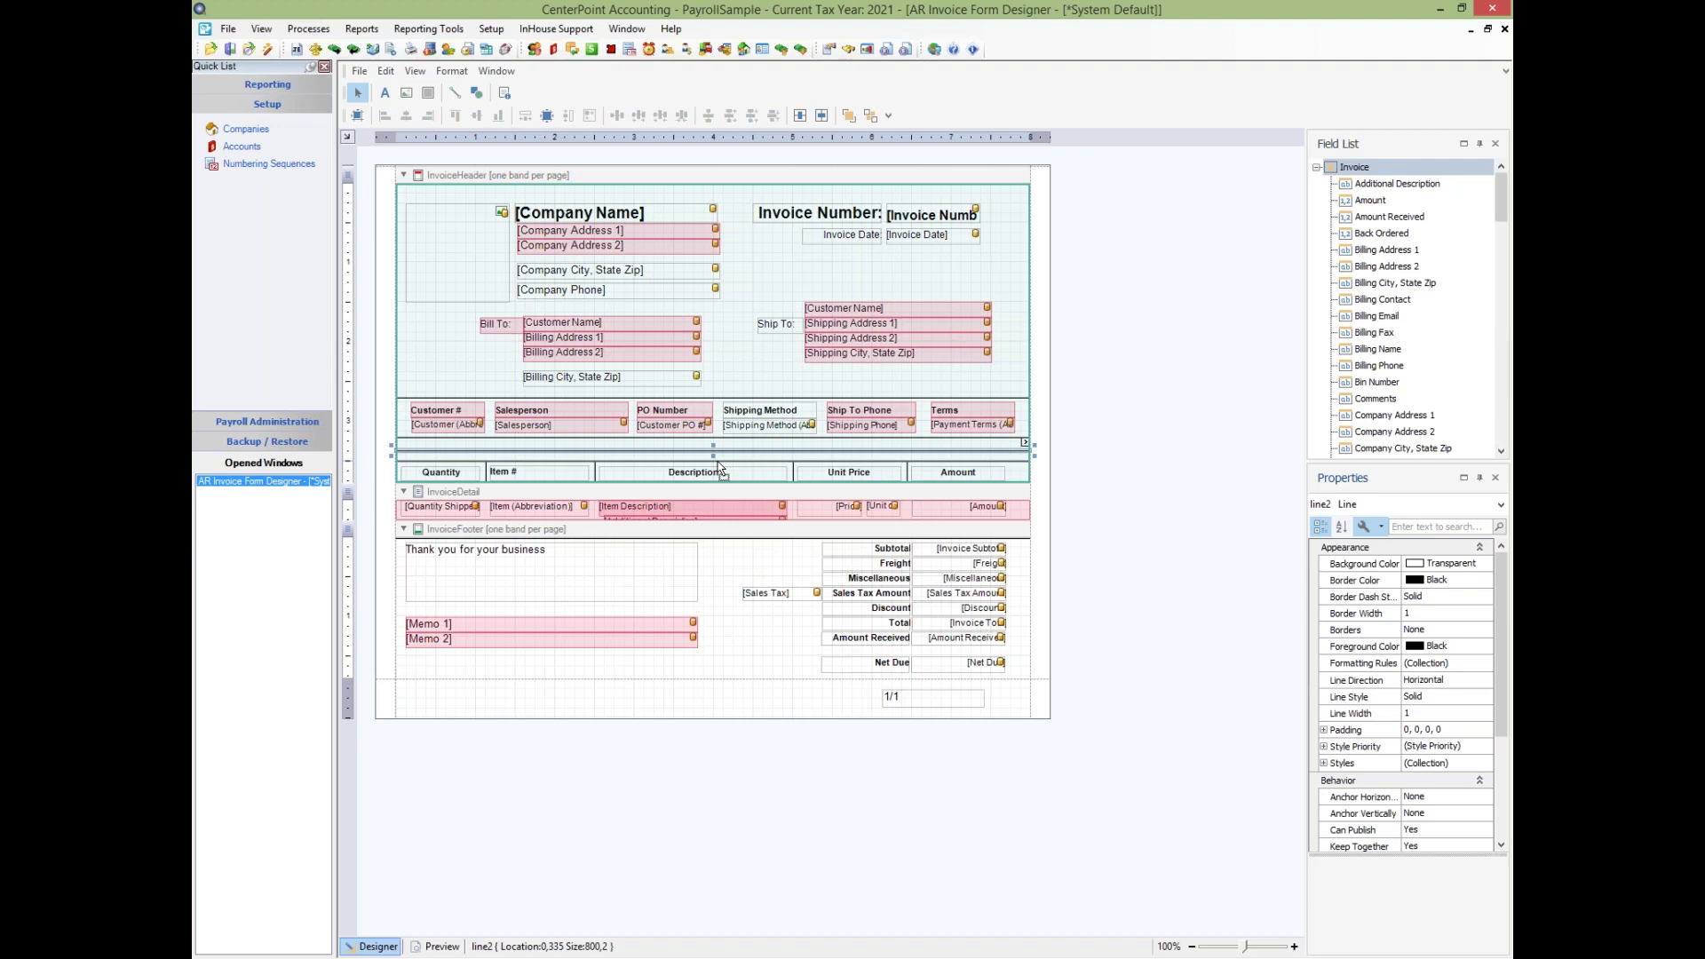
left_click_drag(720, 468, 720, 470)
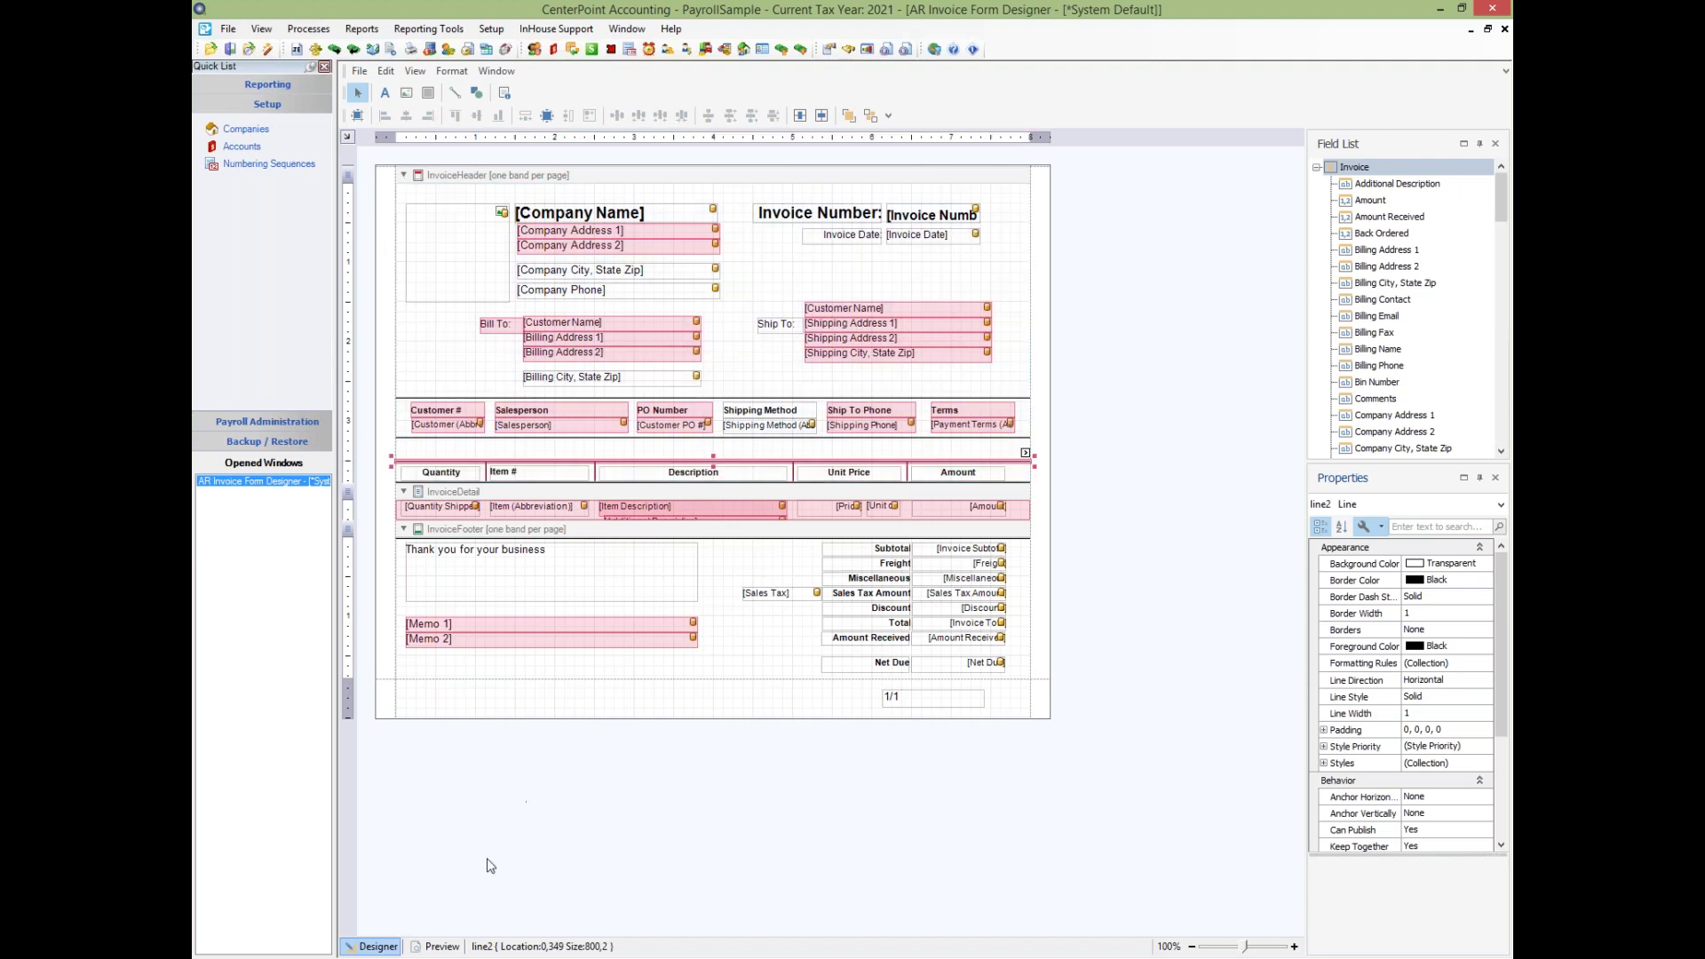
left_click(435, 947)
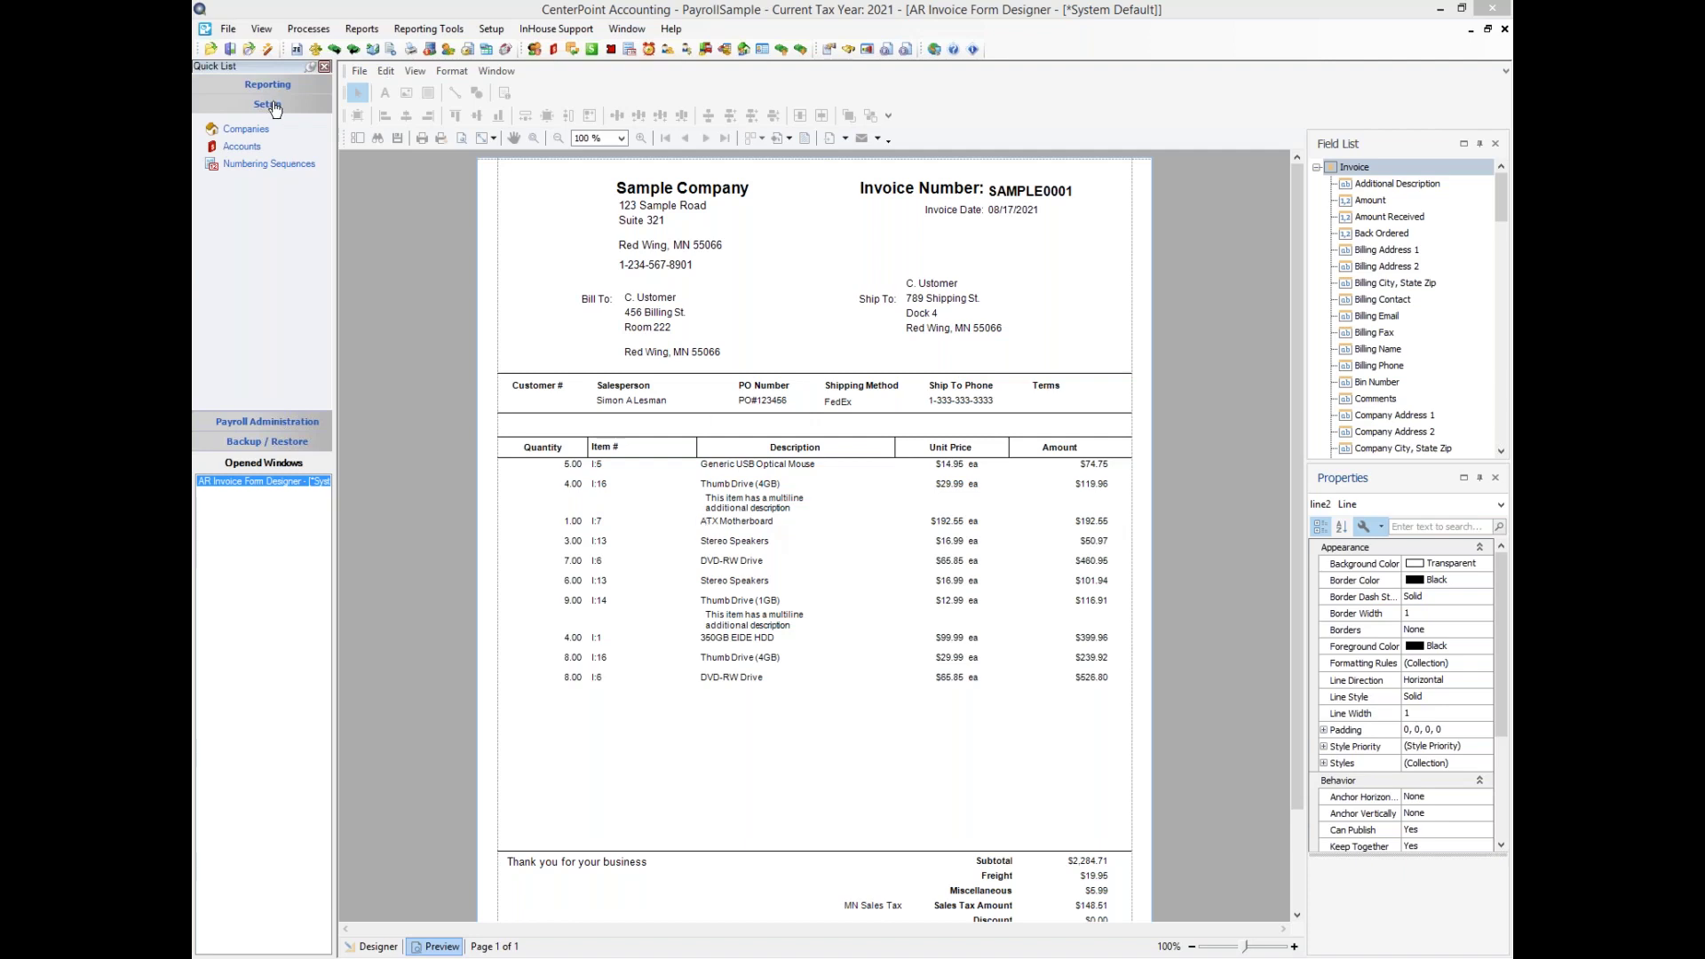
Open the Printing - Invoices preferences for customer invoices
left_click(226, 31)
left_click(258, 139)
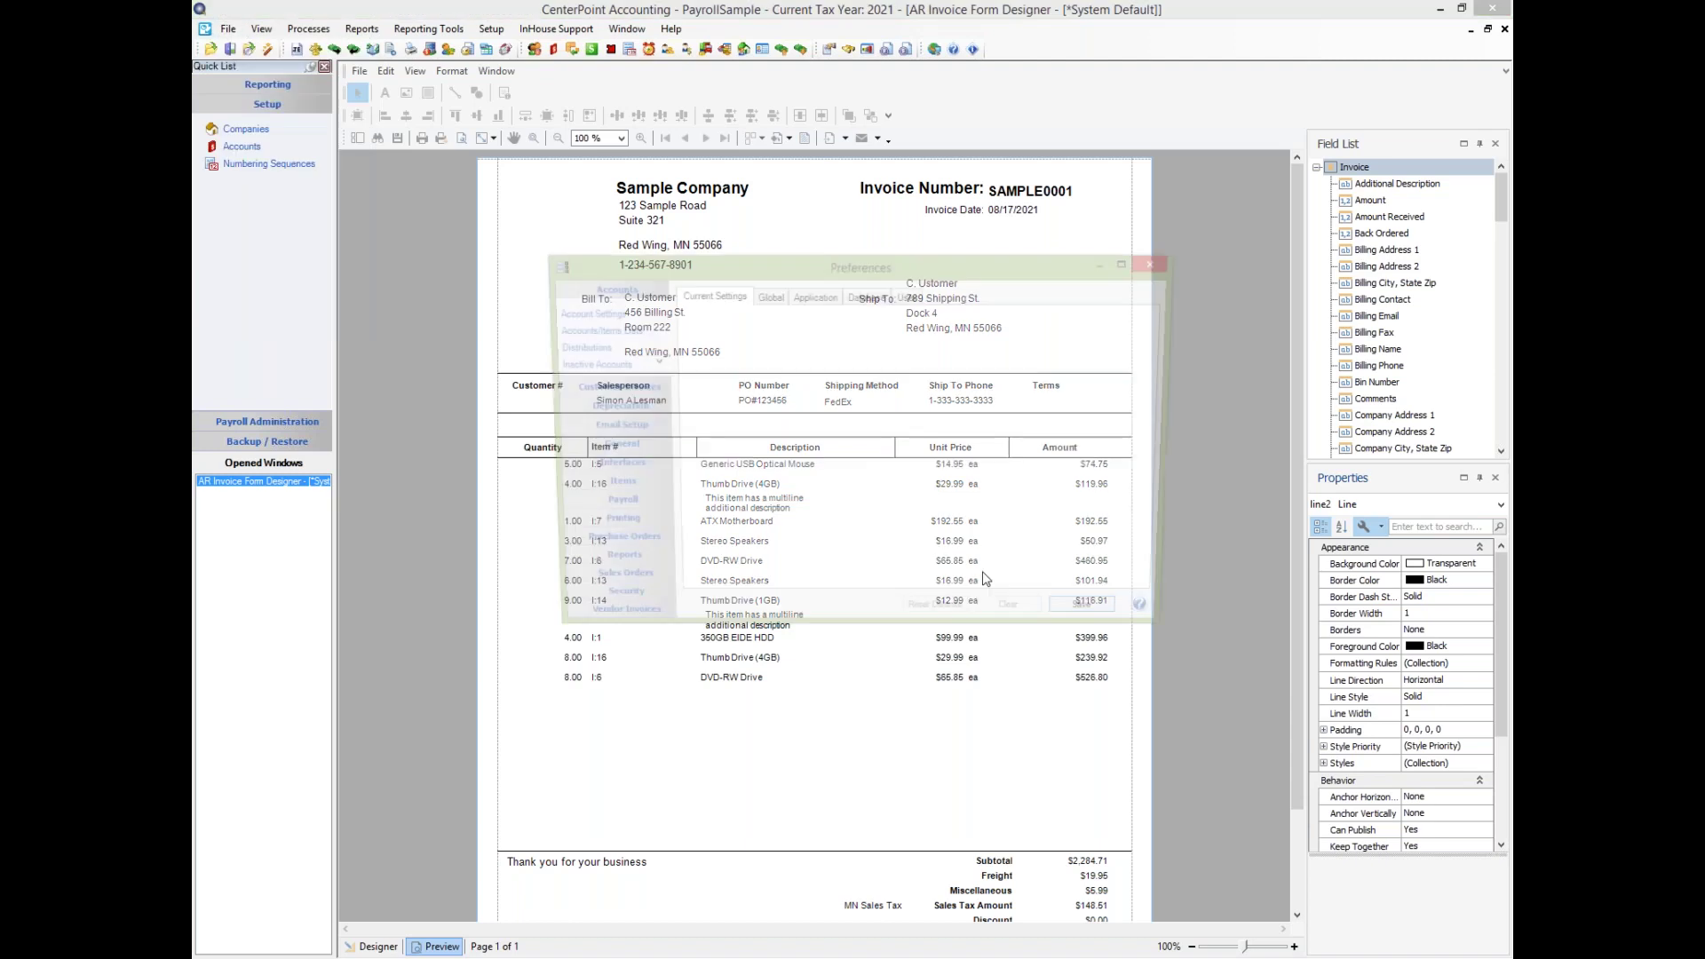
left_click(603, 392)
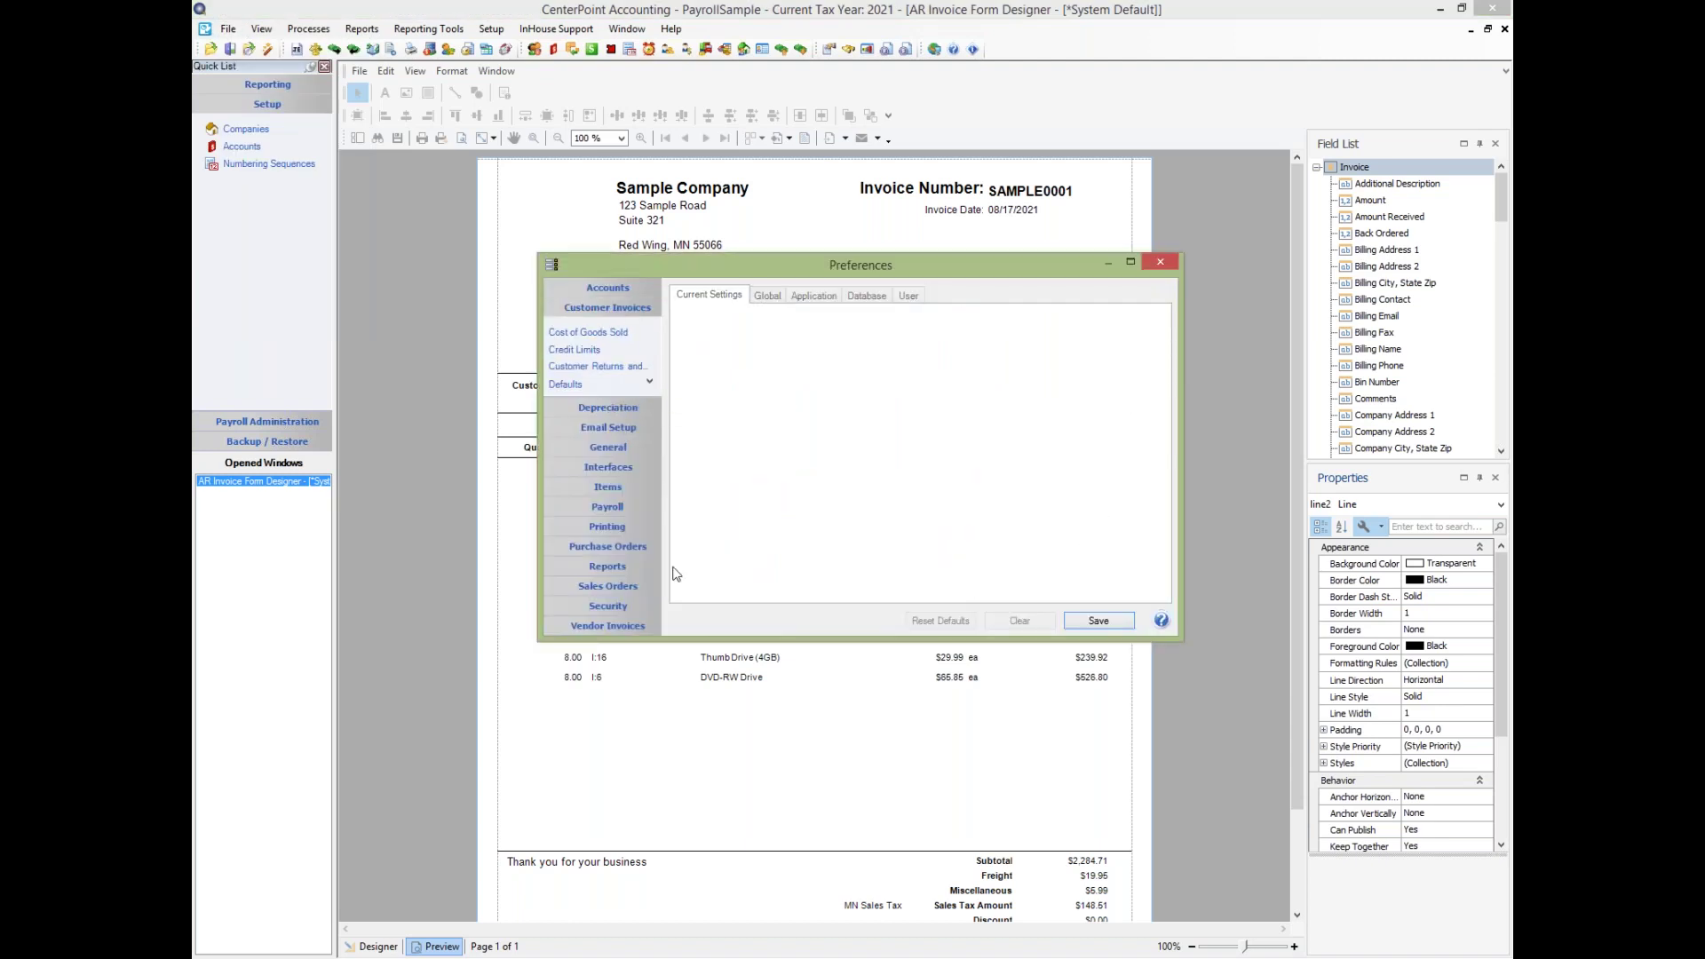
left_click(650, 381)
left_click(651, 381)
left_click(651, 381)
left_click(651, 381)
left_click(651, 381)
left_click(651, 381)
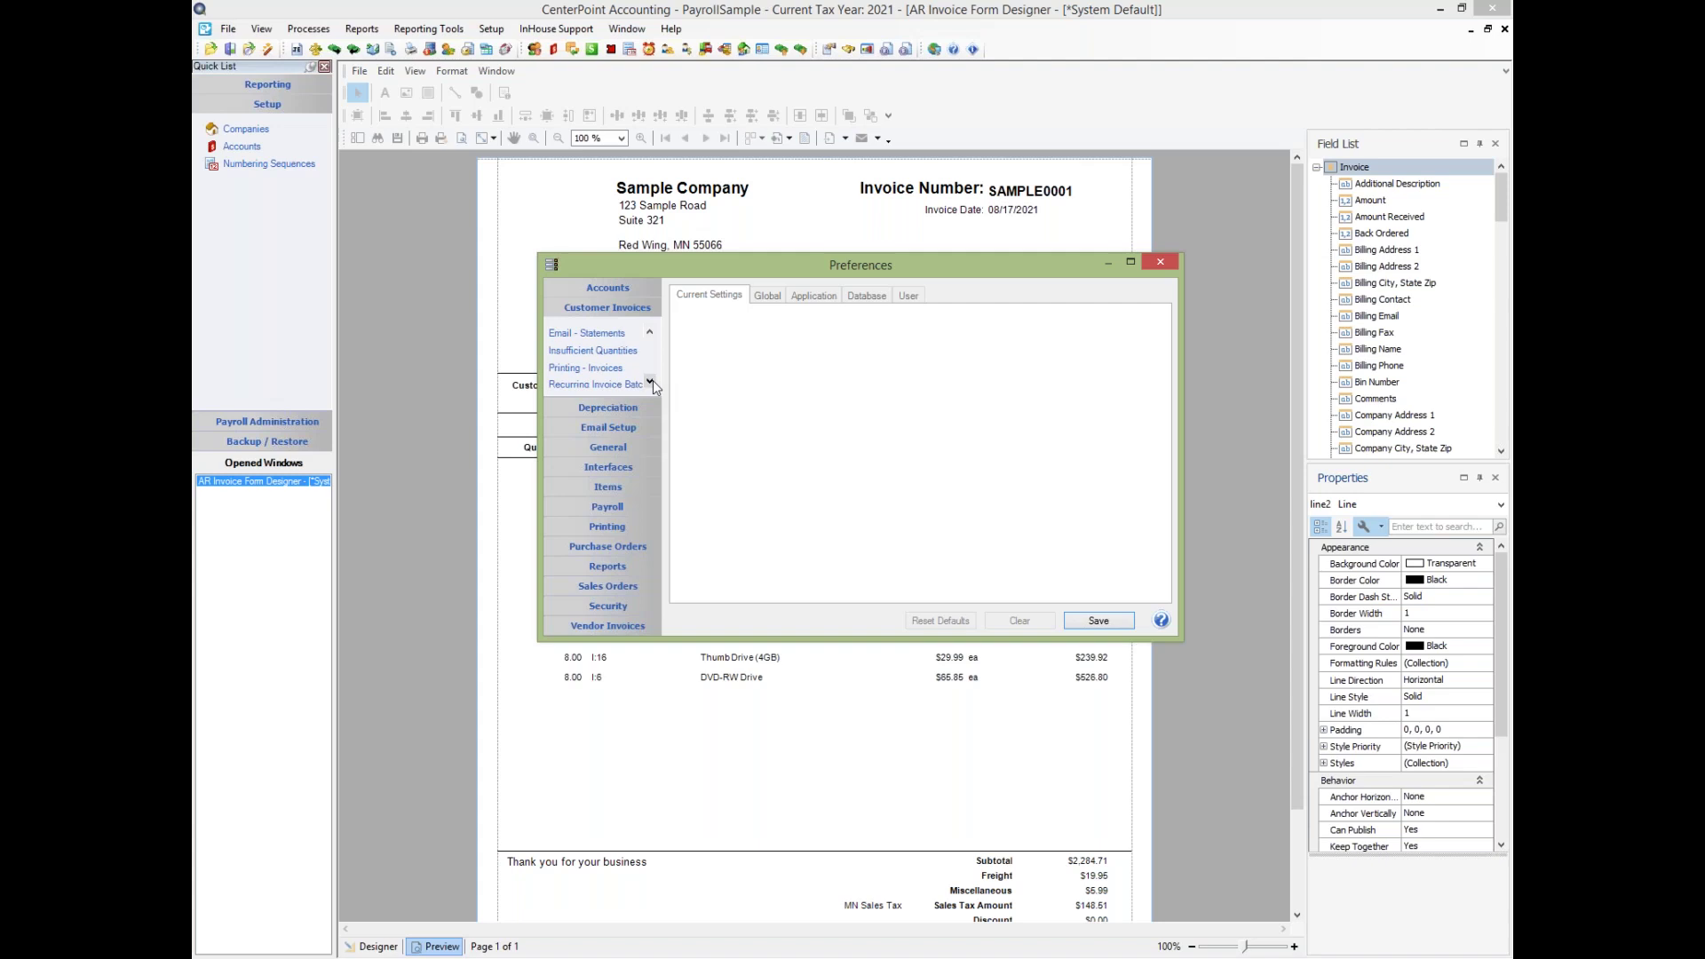
left_click(570, 369)
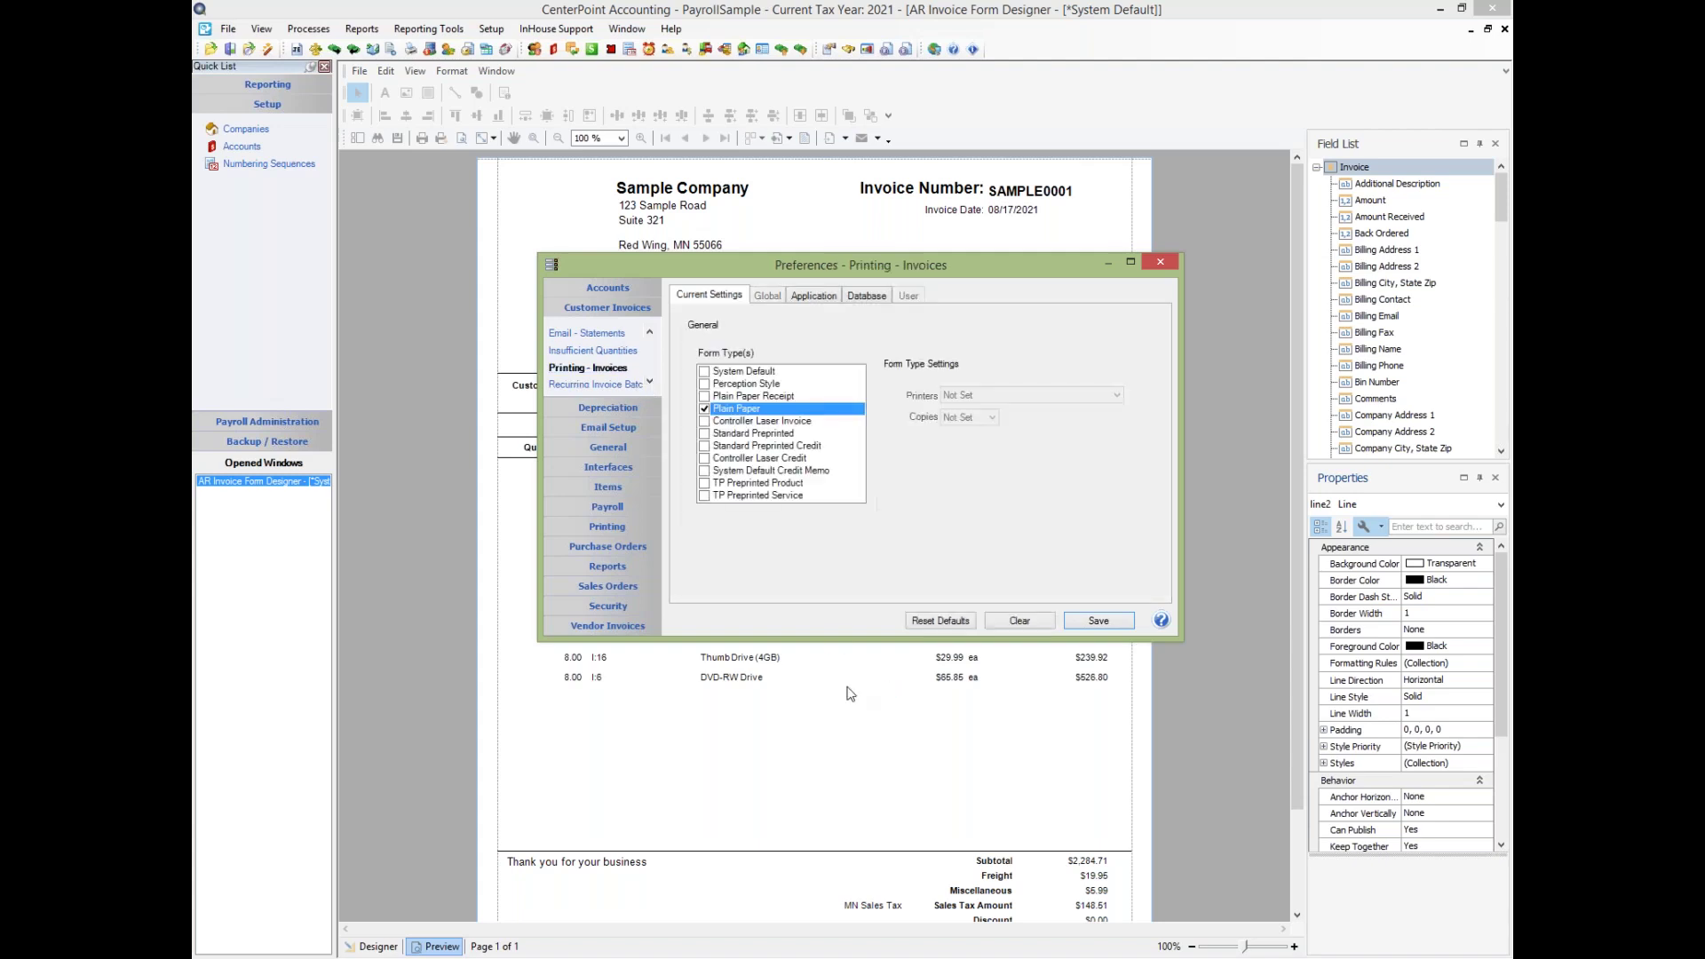
Enable the System Default form type at database level, with Adobe PDF as its printer and 1 copy
left_click(852, 294)
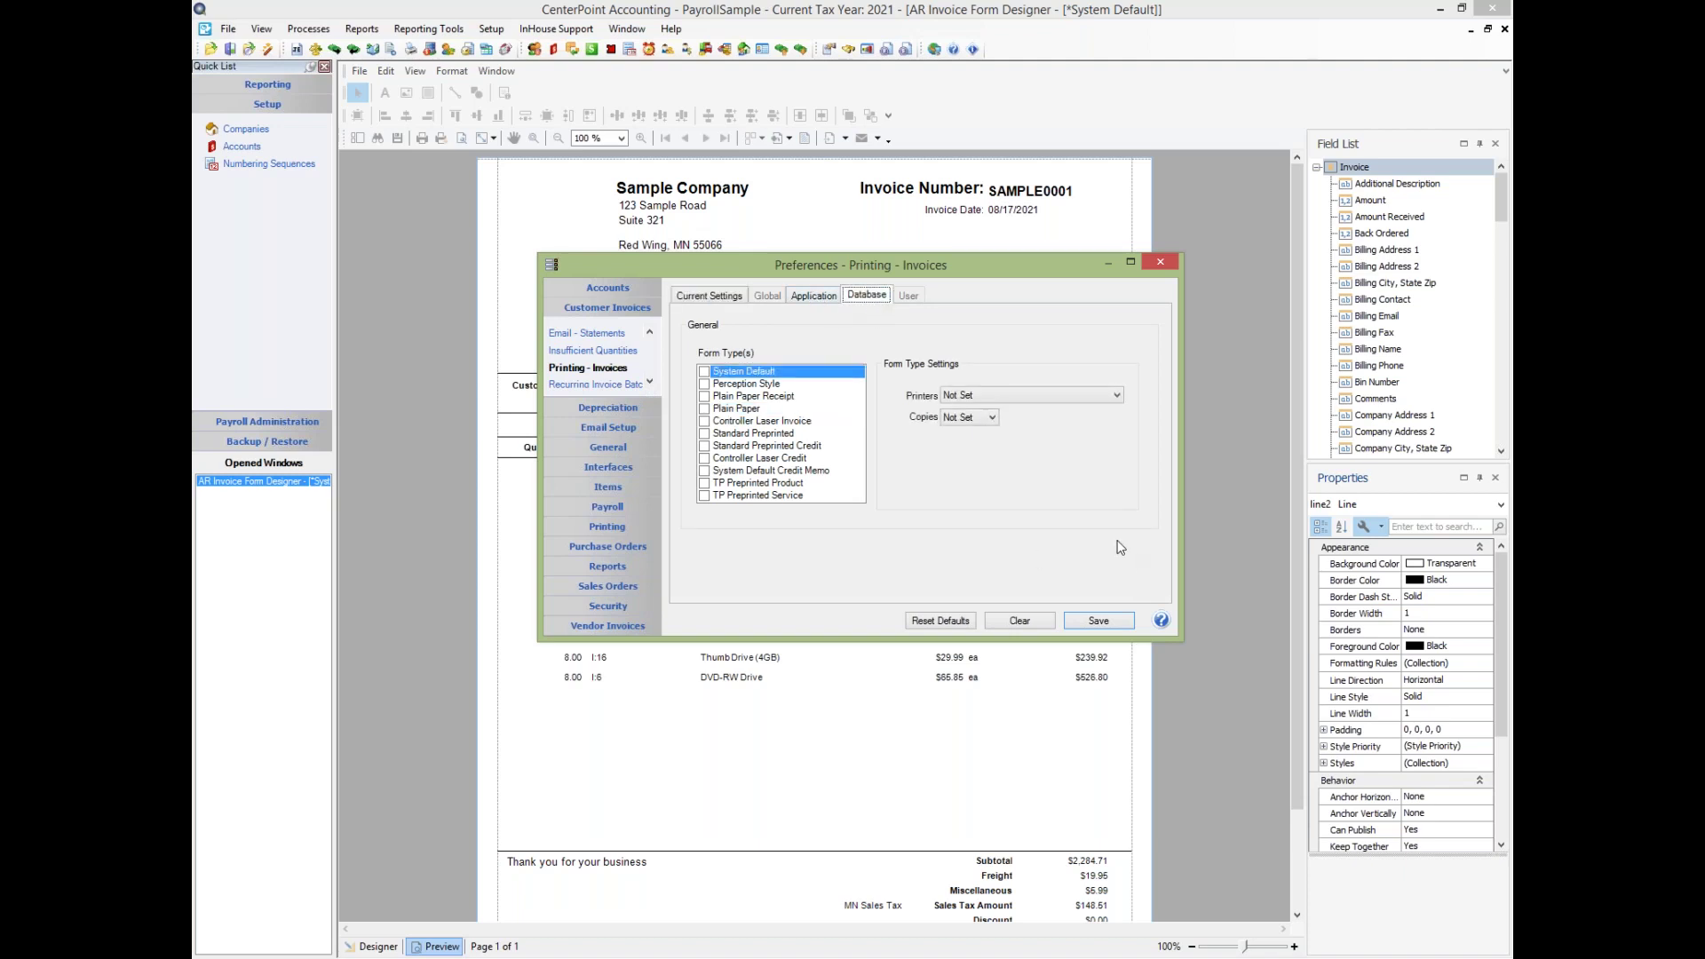
left_click(703, 372)
left_click(1076, 397)
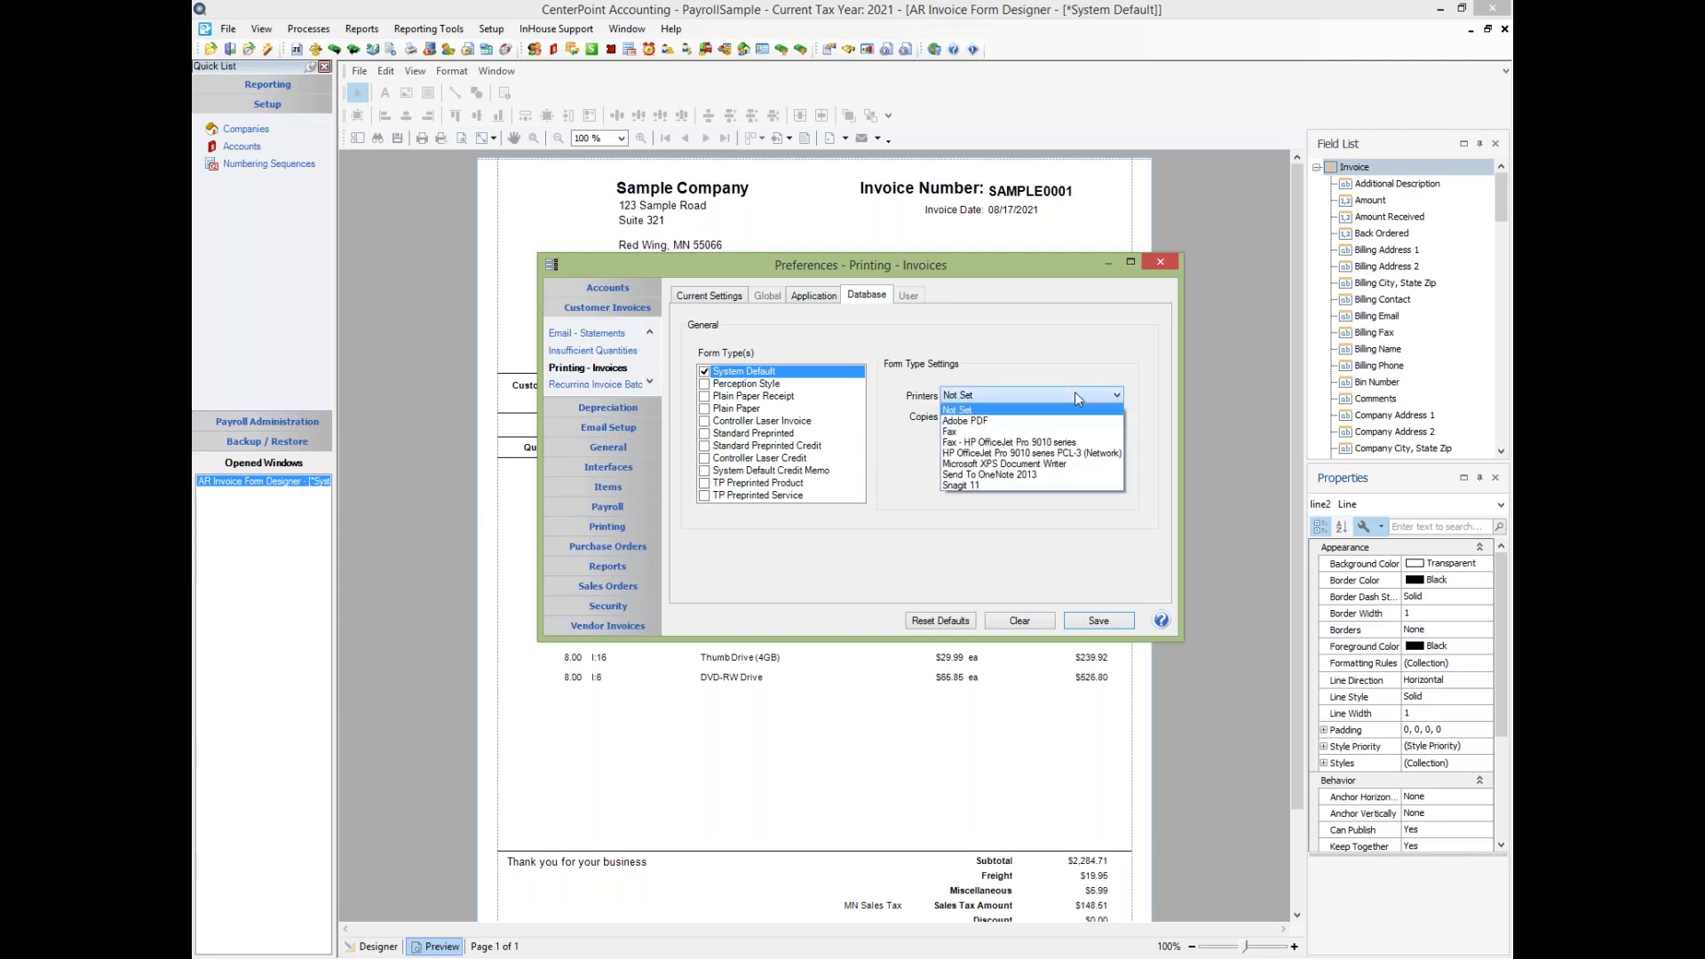
left_click(1002, 423)
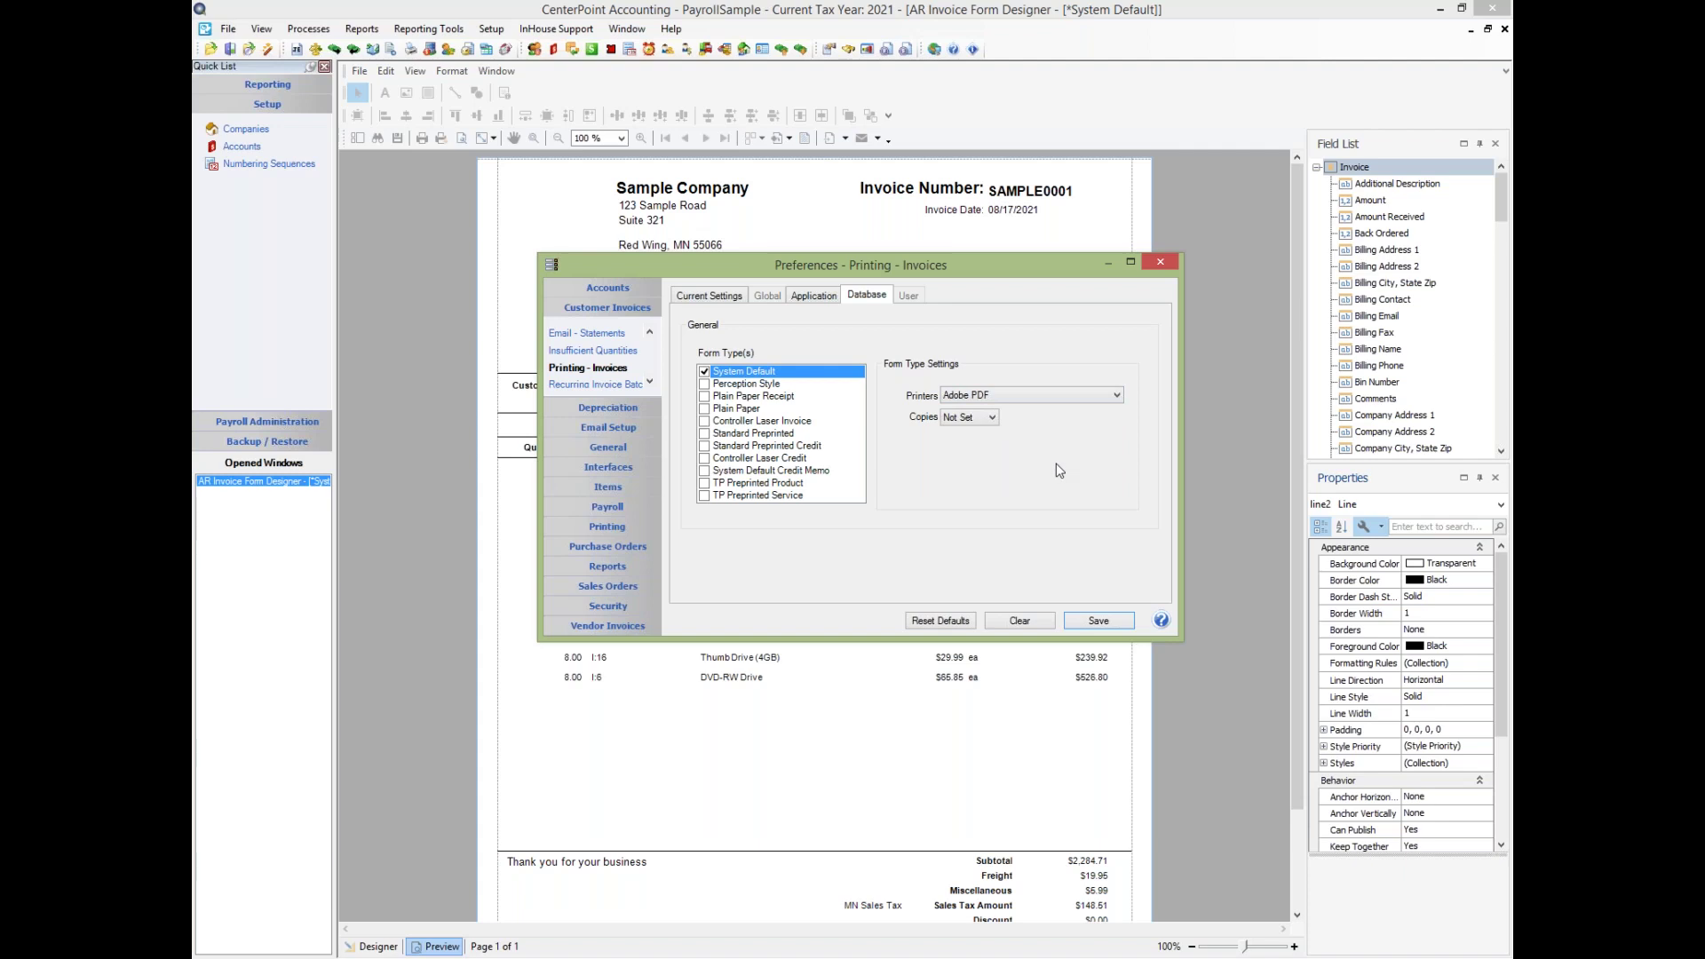
left_click(975, 418)
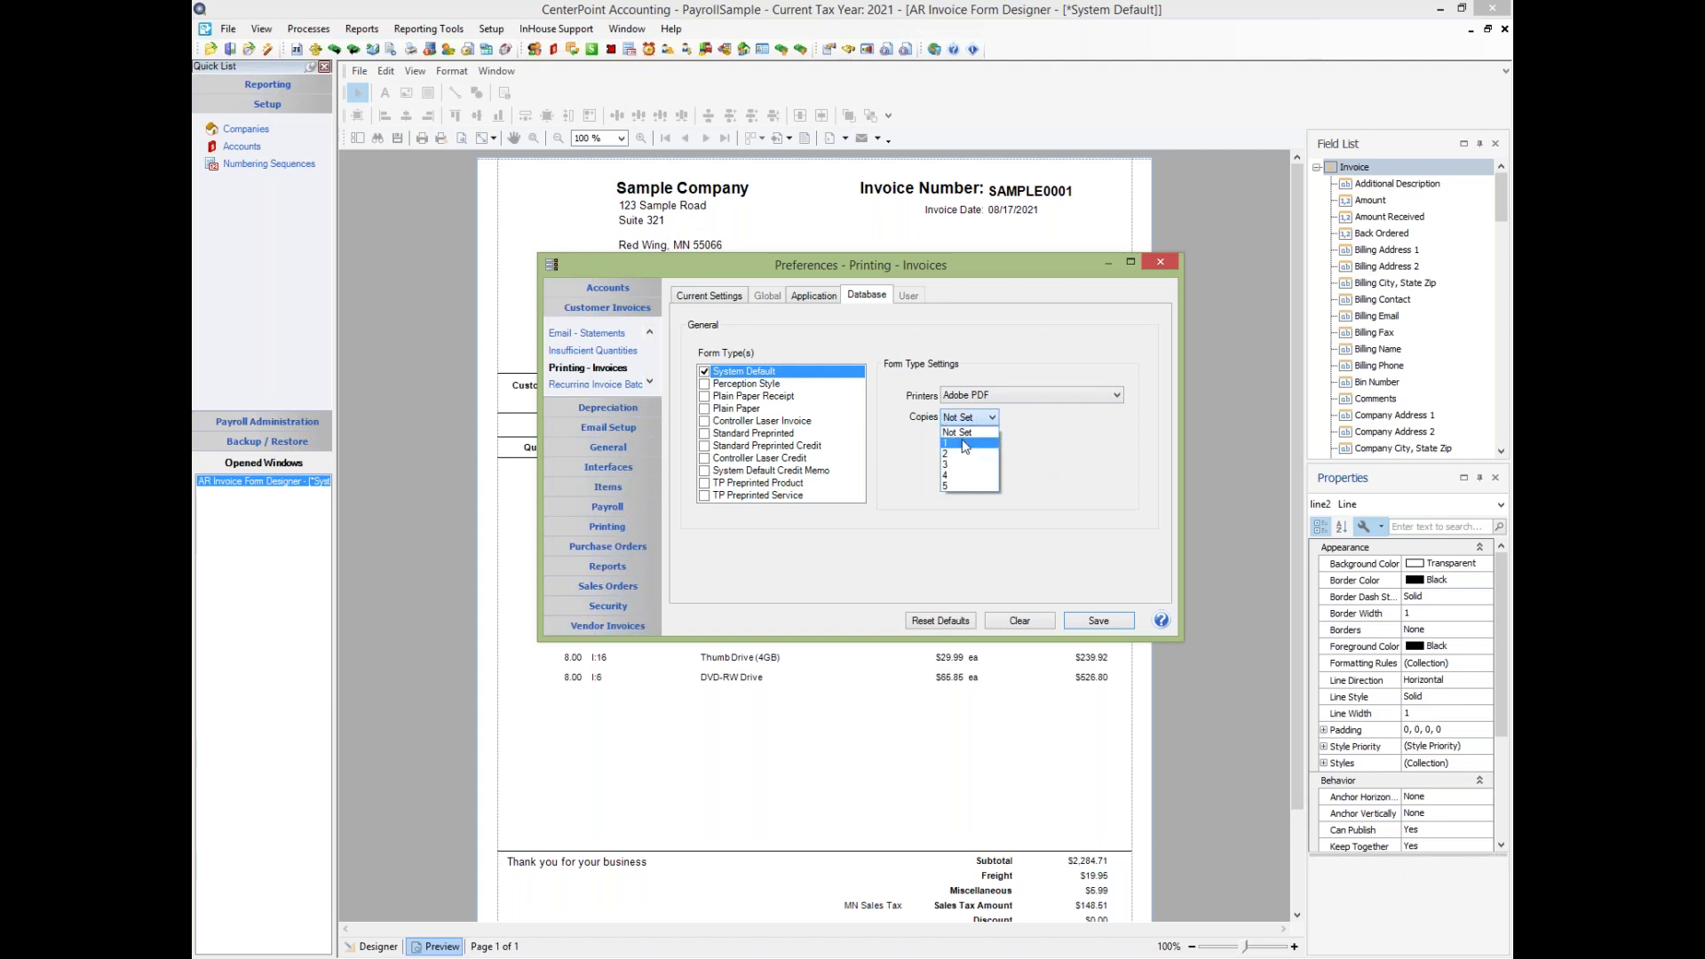
left_click(965, 444)
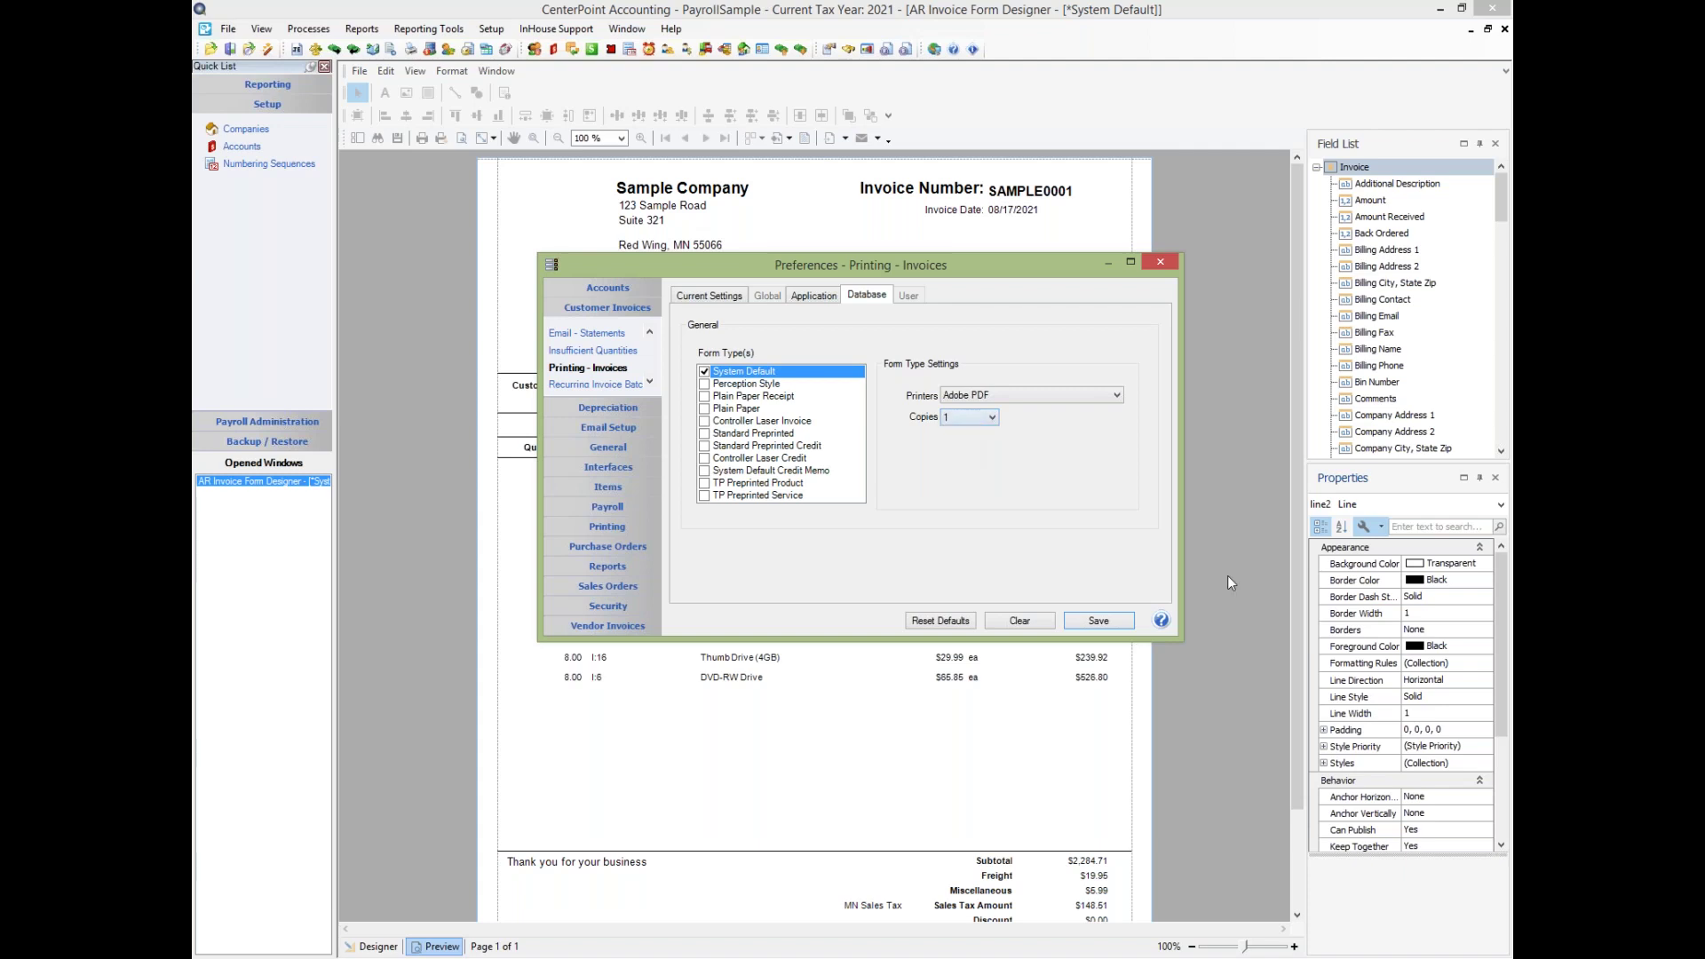